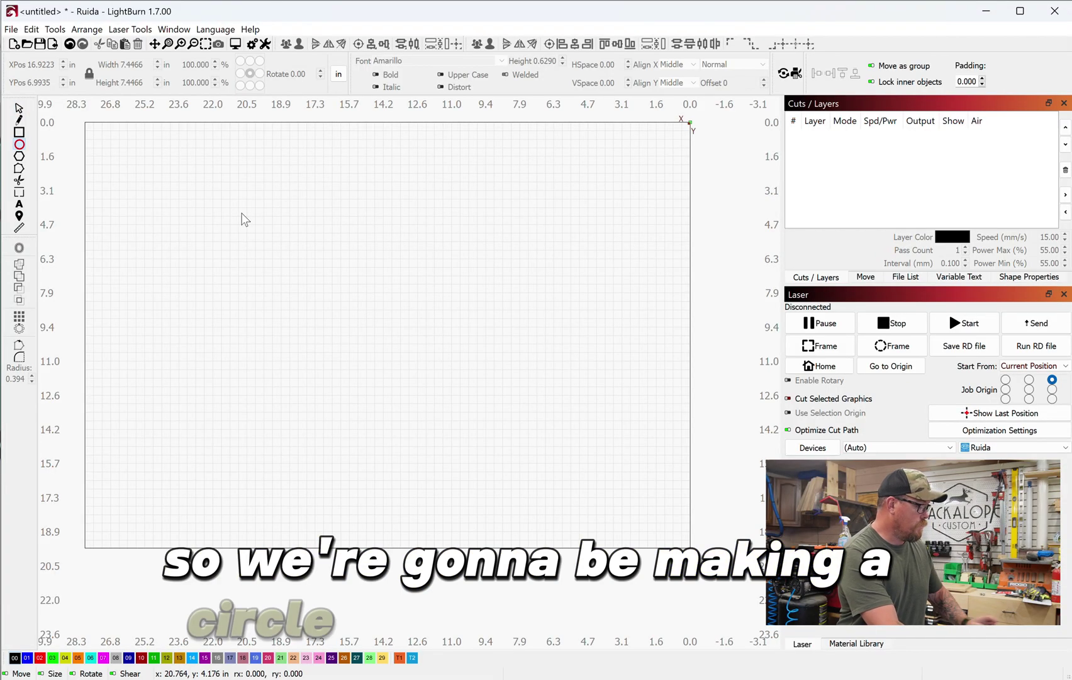
# Step: Draw an ellipse and resize it with locked aspect to a 4 × 4 inch circle
pyautogui.moveTo(242, 213); pyautogui.dragTo(316, 316)
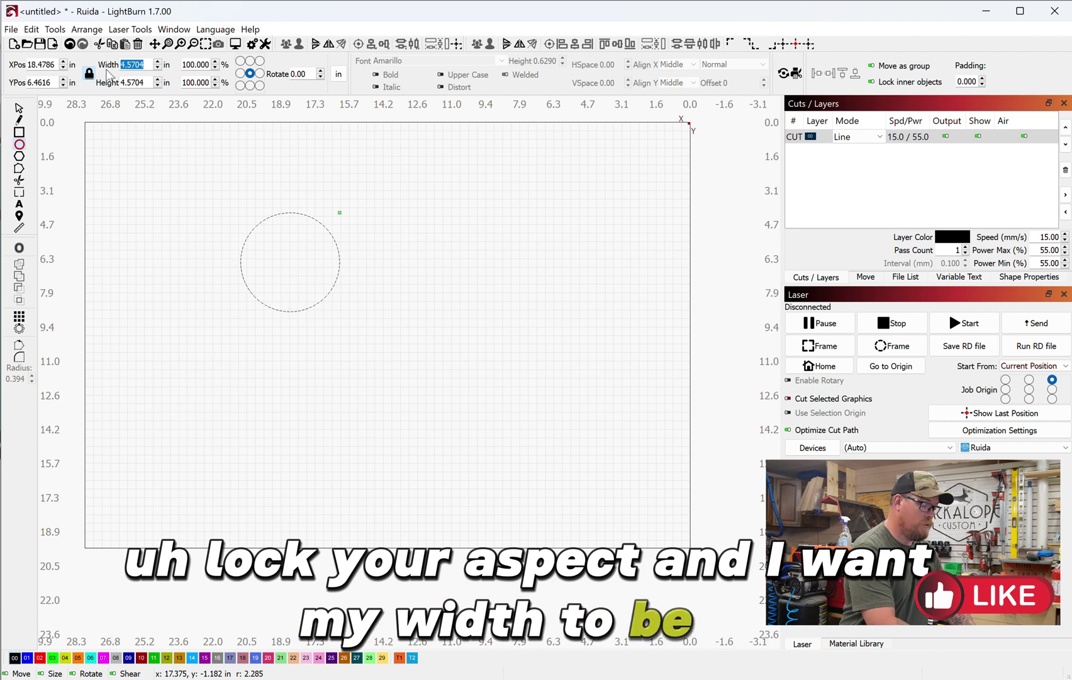
pyautogui.write('4')
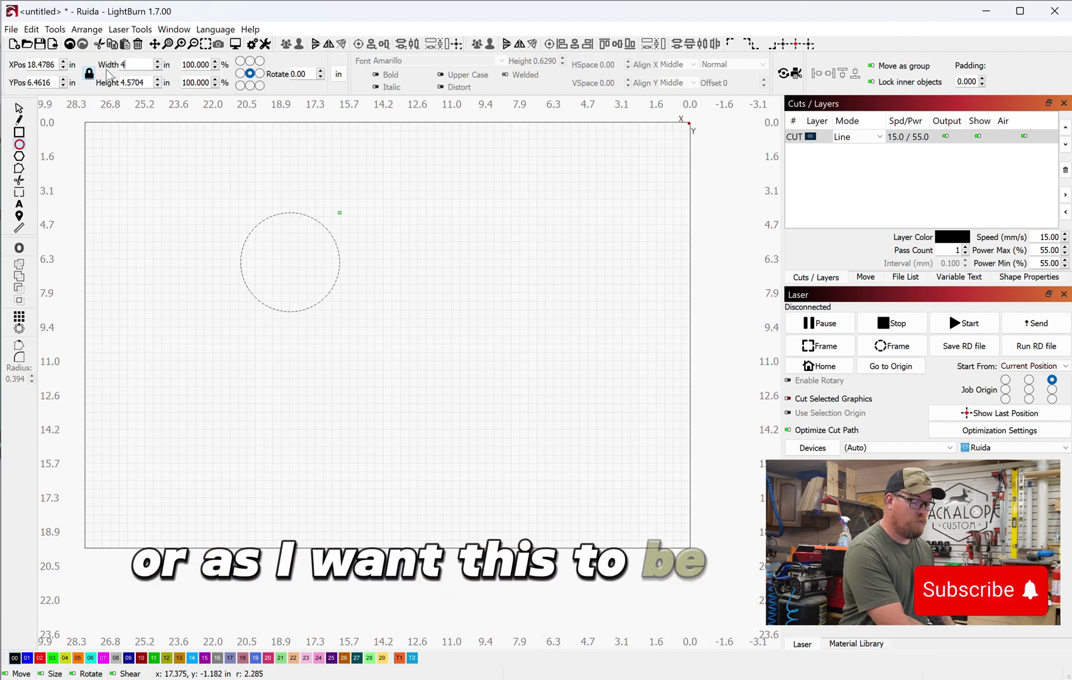
pyautogui.press('Return')
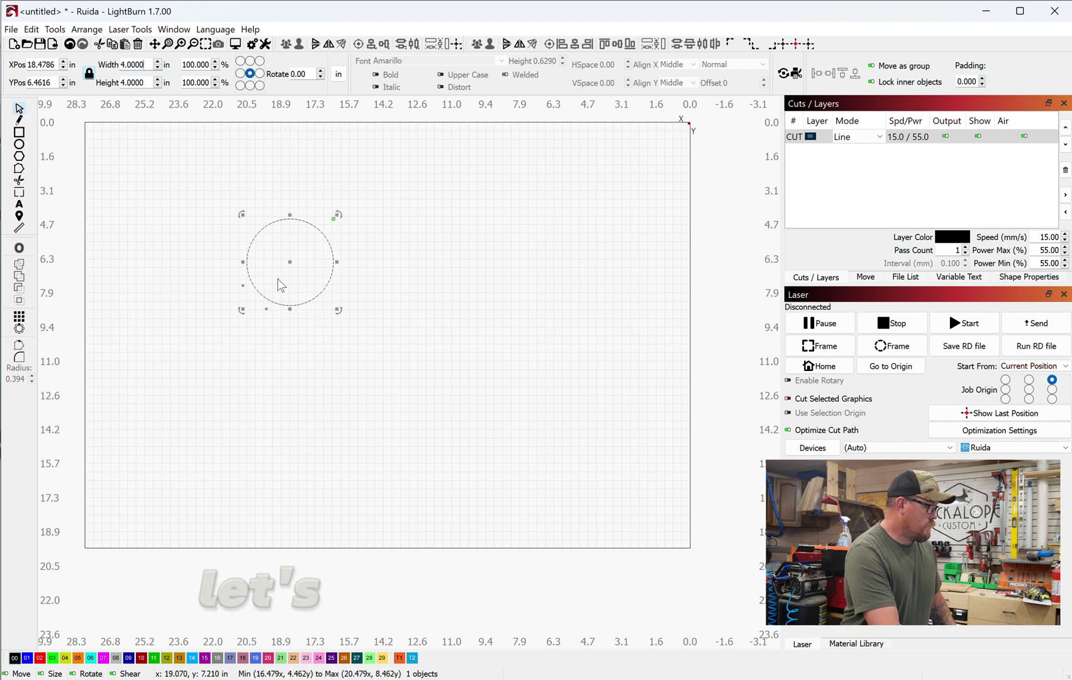
pyautogui.scroll(5, 280, 284)
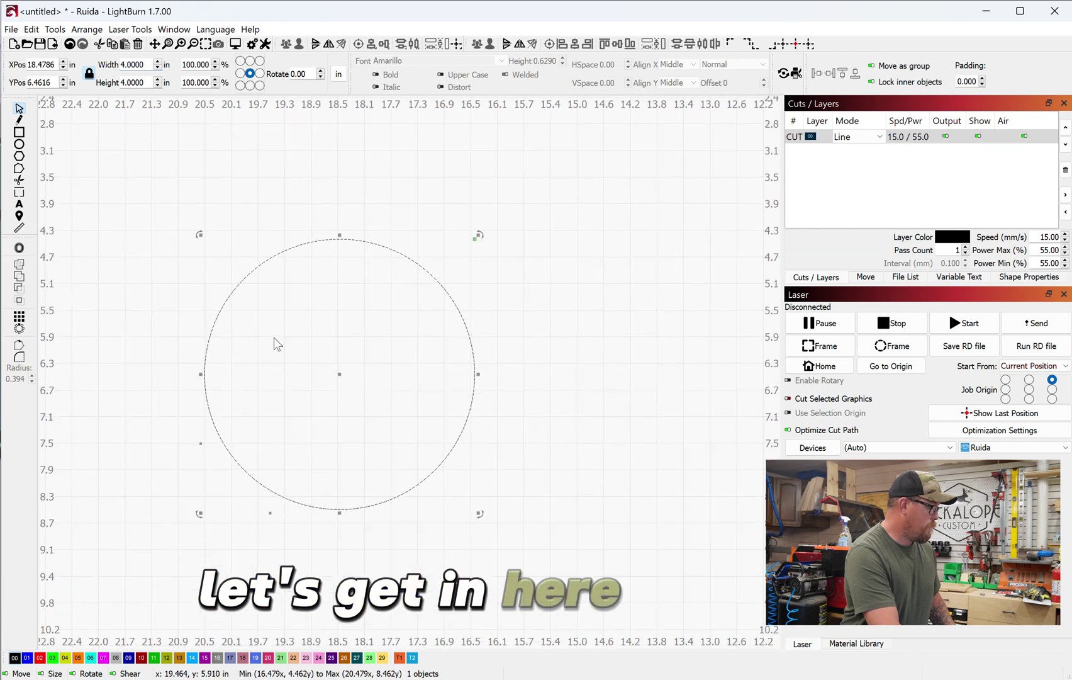
# Step: Offset the circle inward by 0.25 inch to create the inner ring, then deselect
pyautogui.click(20, 249)
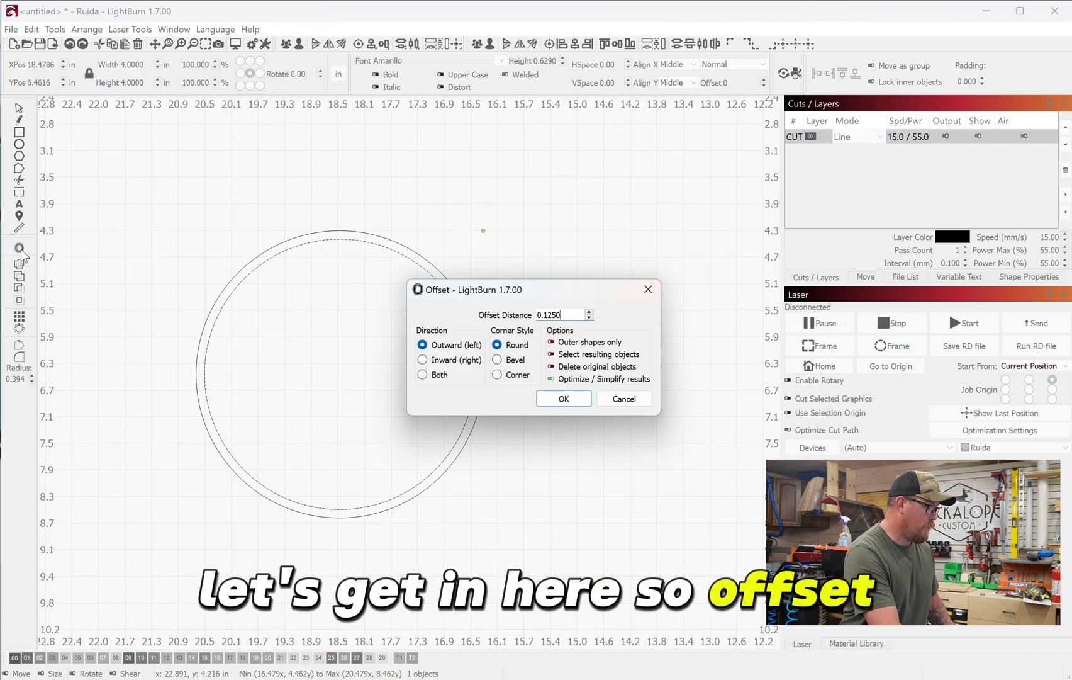
pyautogui.click(423, 360)
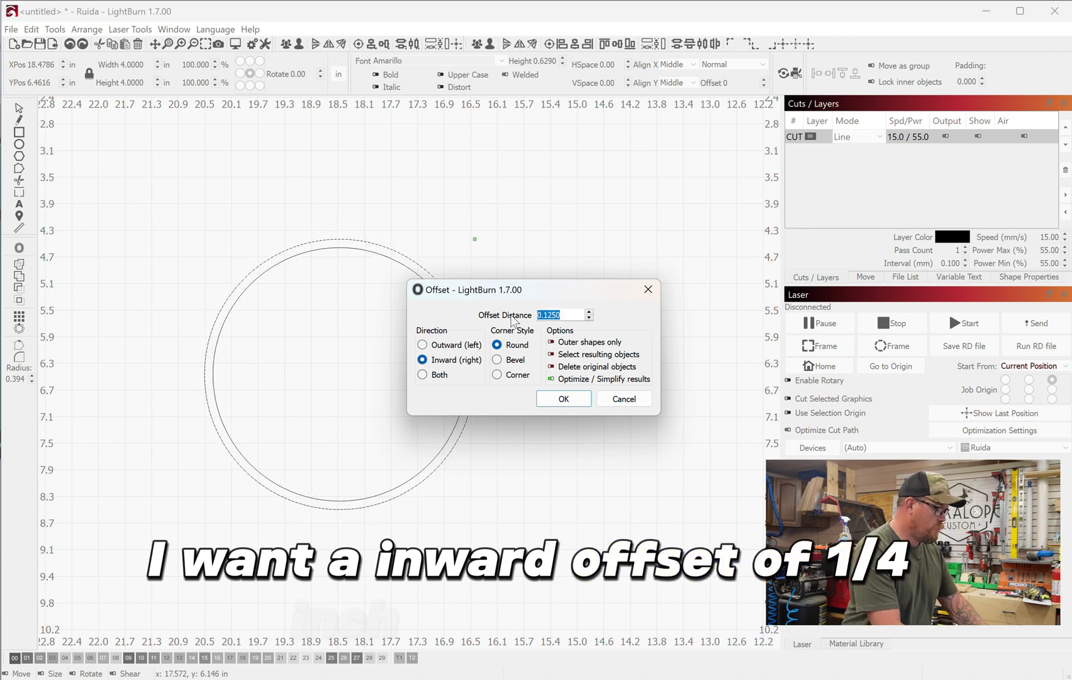
pyautogui.write('.25')
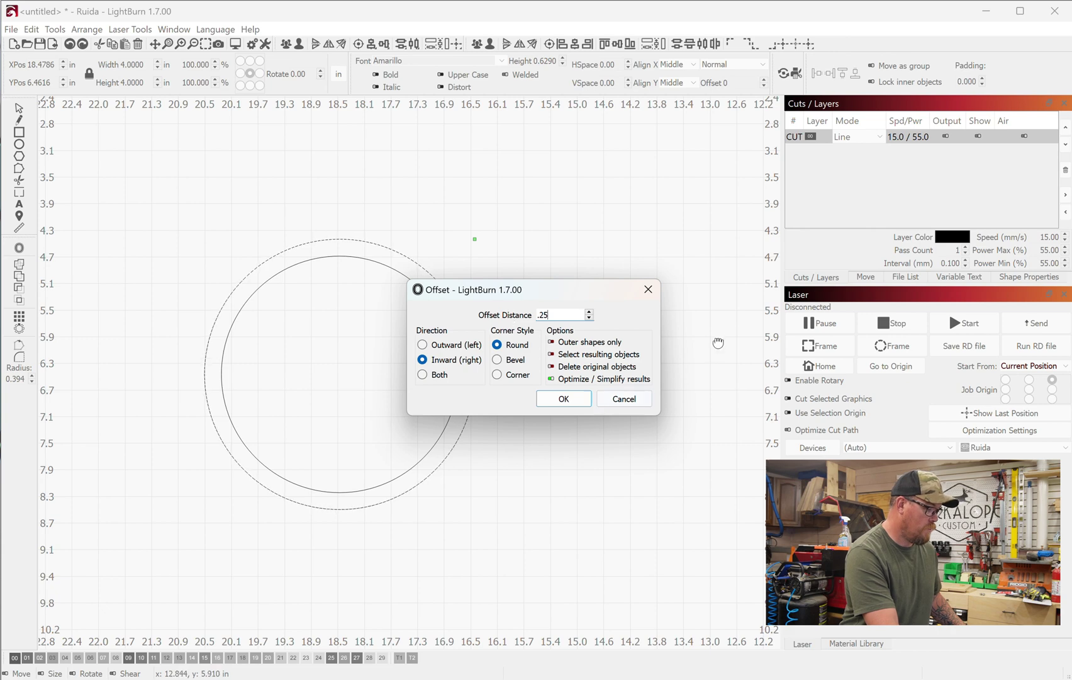
pyautogui.click(586, 402)
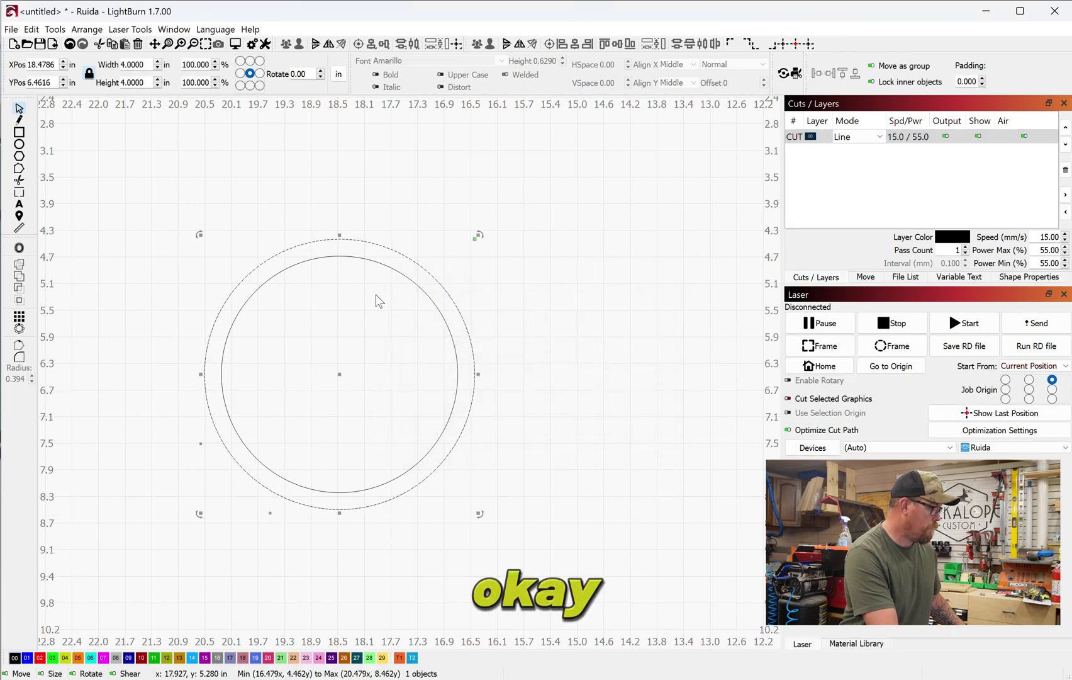
pyautogui.click(292, 316)
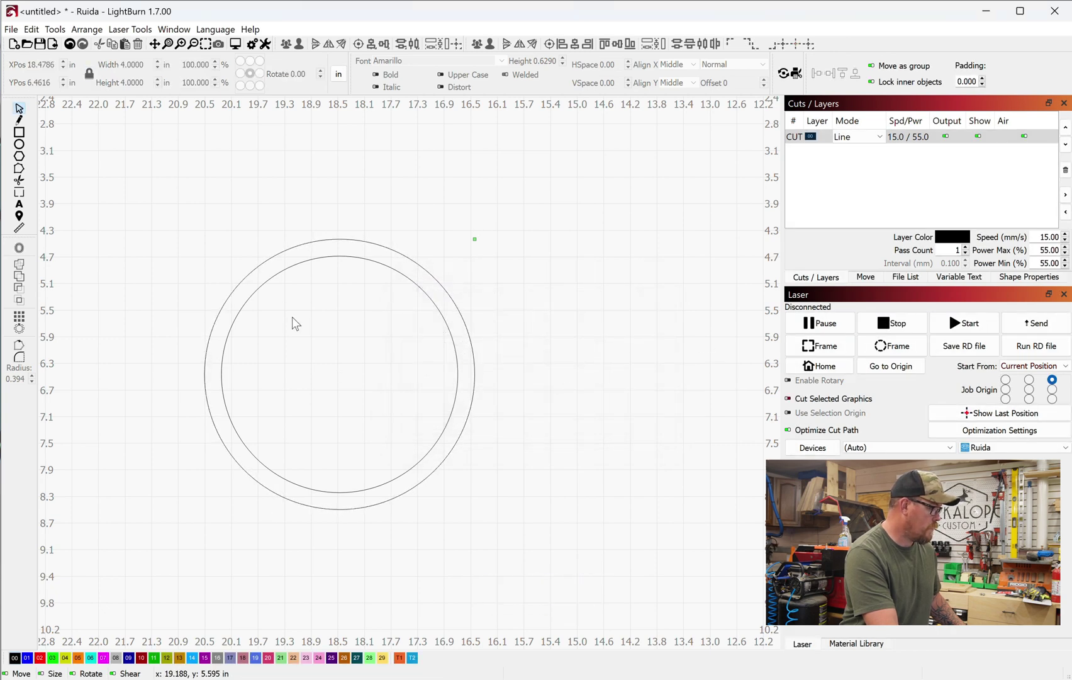
# Step: Add the text 'Awesome' to the canvas left of the circle
pyautogui.click(19, 208)
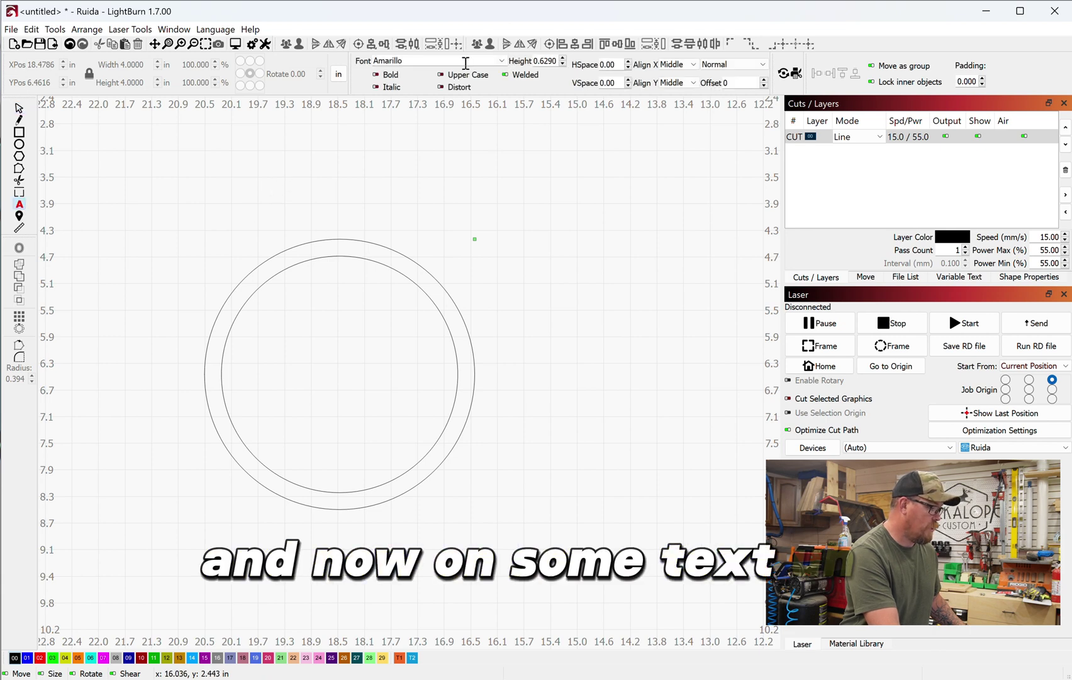
pyautogui.click(502, 61)
pyautogui.click(502, 61)
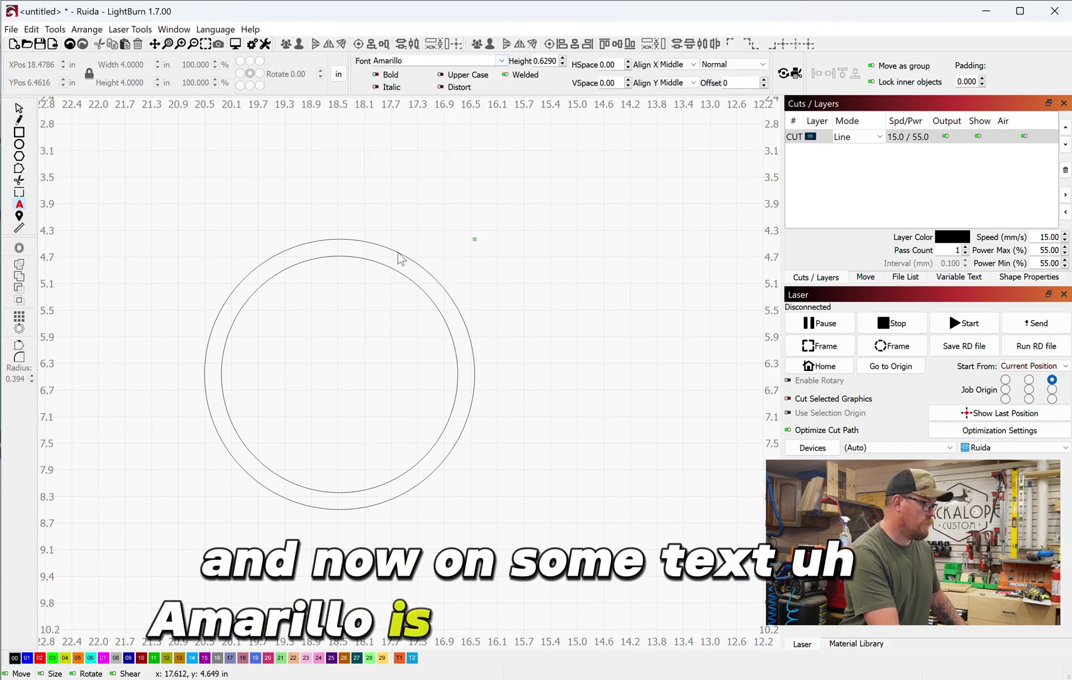
pyautogui.click(161, 205)
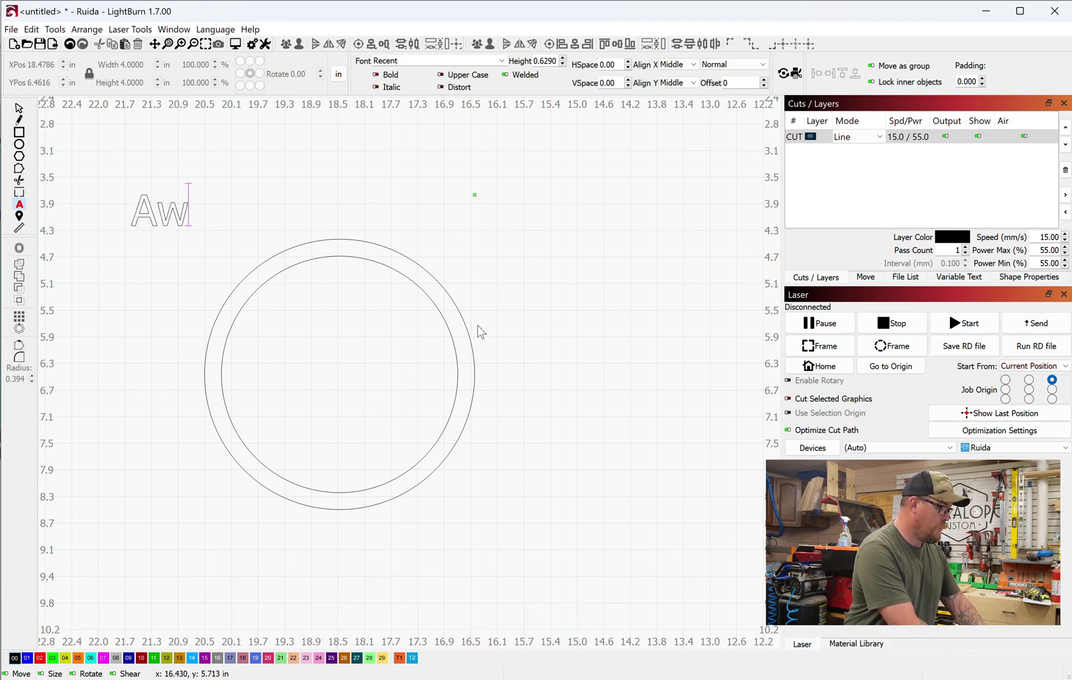
pyautogui.write('Awesome')
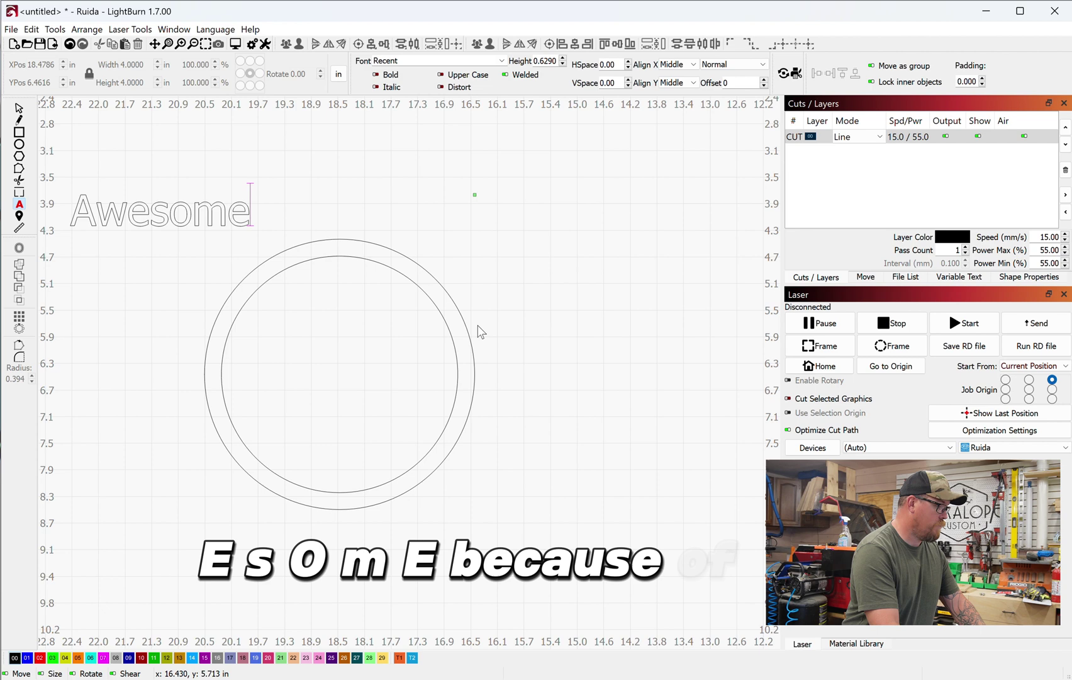
pyautogui.click(181, 277)
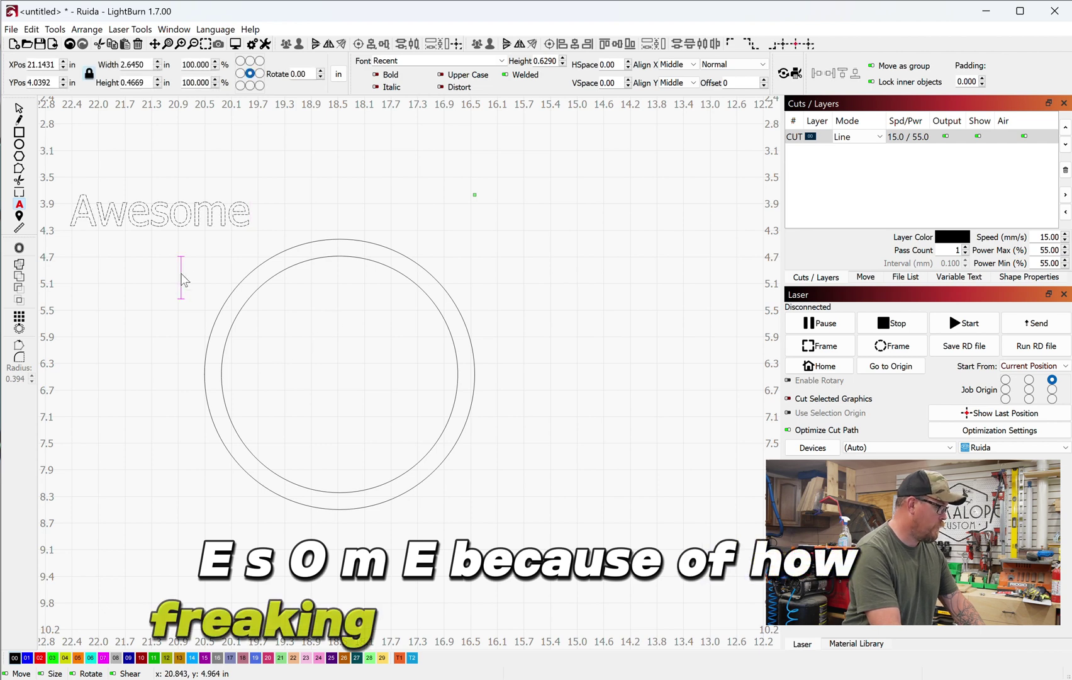
# Step: Change the Awesome text's font to Amarillo
pyautogui.click(20, 108)
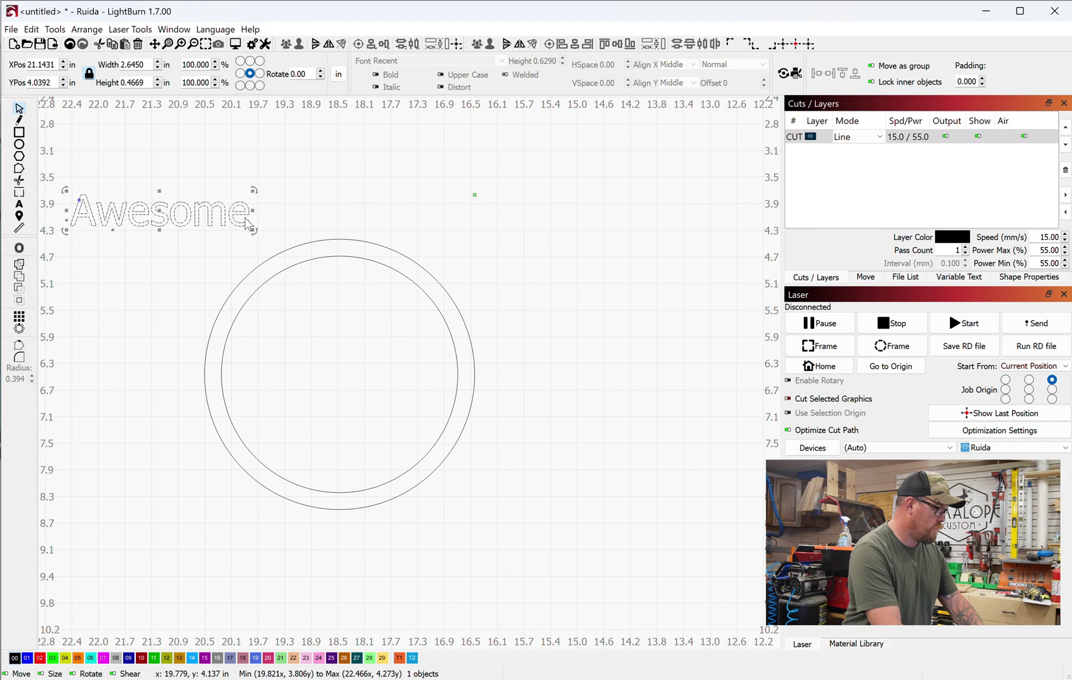
pyautogui.click(322, 194)
pyautogui.click(226, 213)
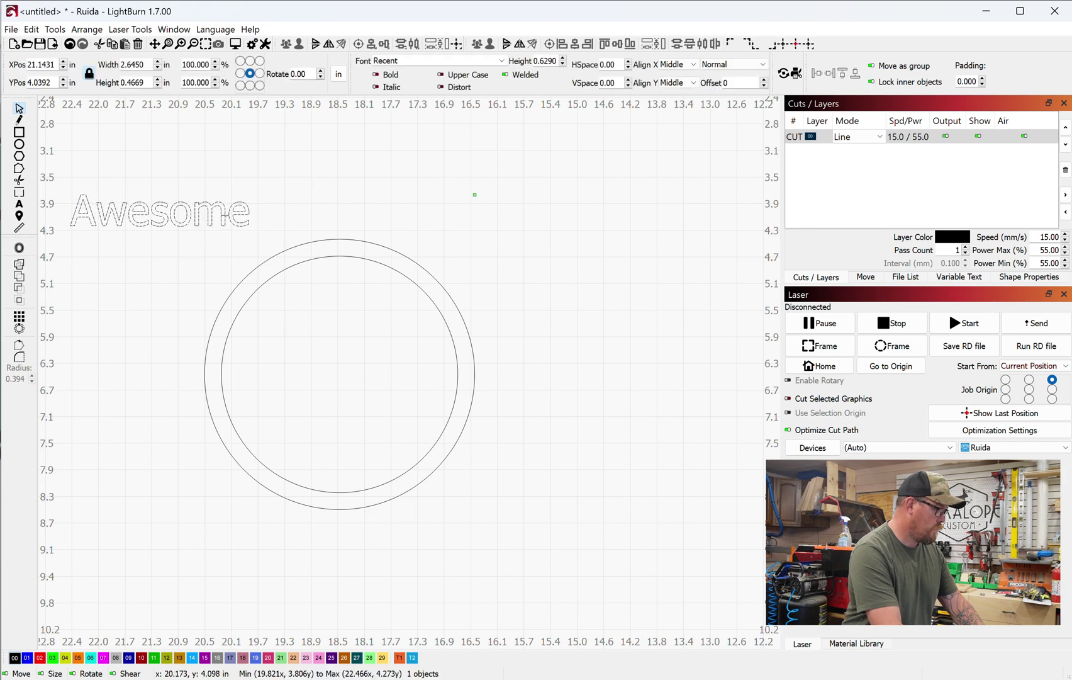
pyautogui.click(501, 61)
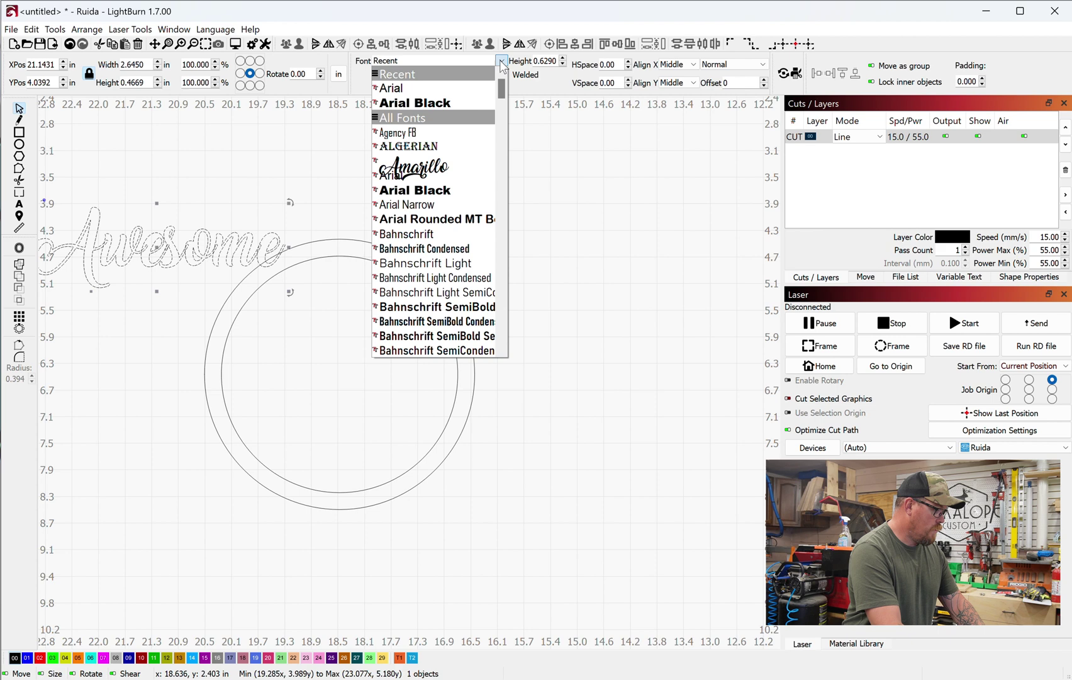
pyautogui.click(441, 164)
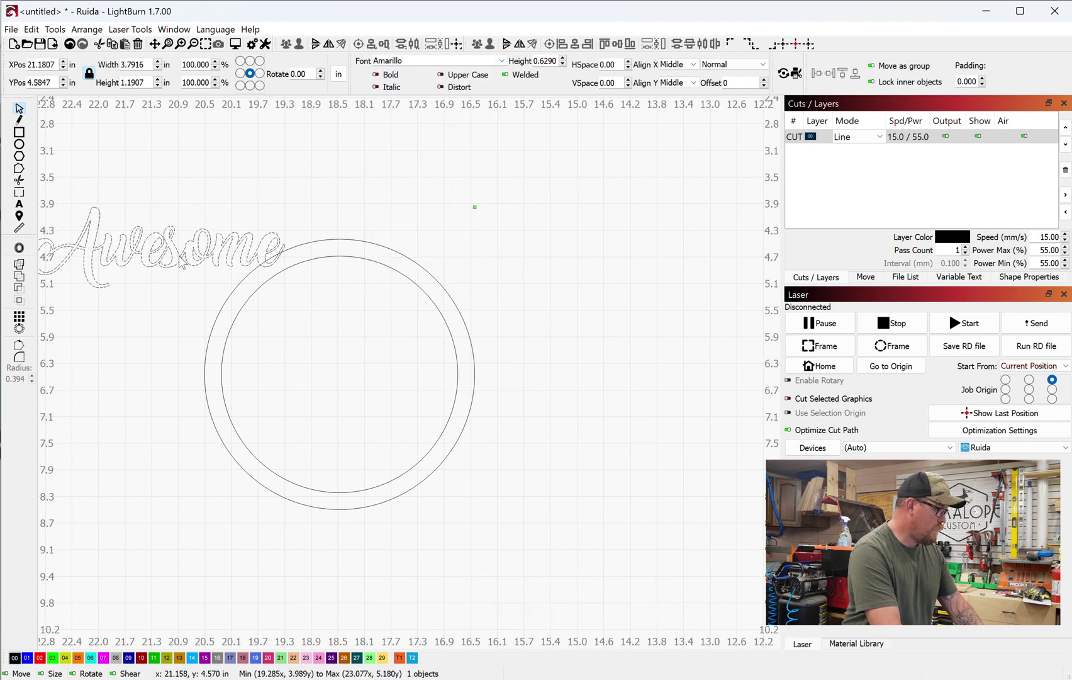
# Step: Centre Awesome on the inner circle and rotate it about 19.9° to rise rightward
pyautogui.moveTo(180, 261); pyautogui.dragTo(347, 373)
pyautogui.keyDown('shift'); pyautogui.click(424, 290); pyautogui.keyUp('shift')
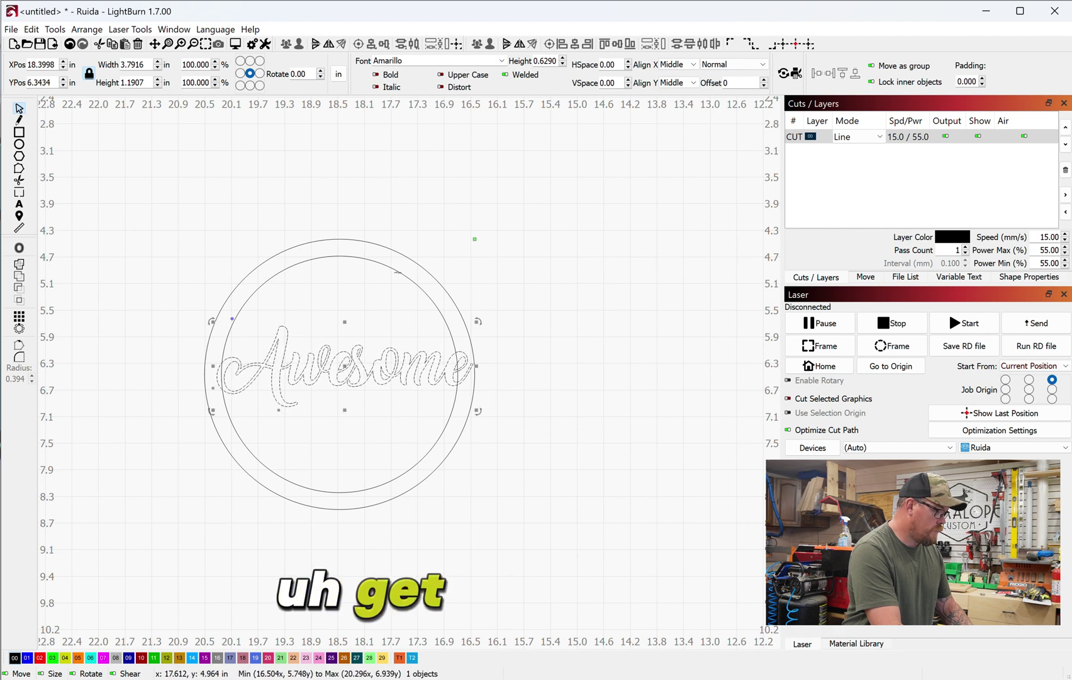
pyautogui.click(551, 45)
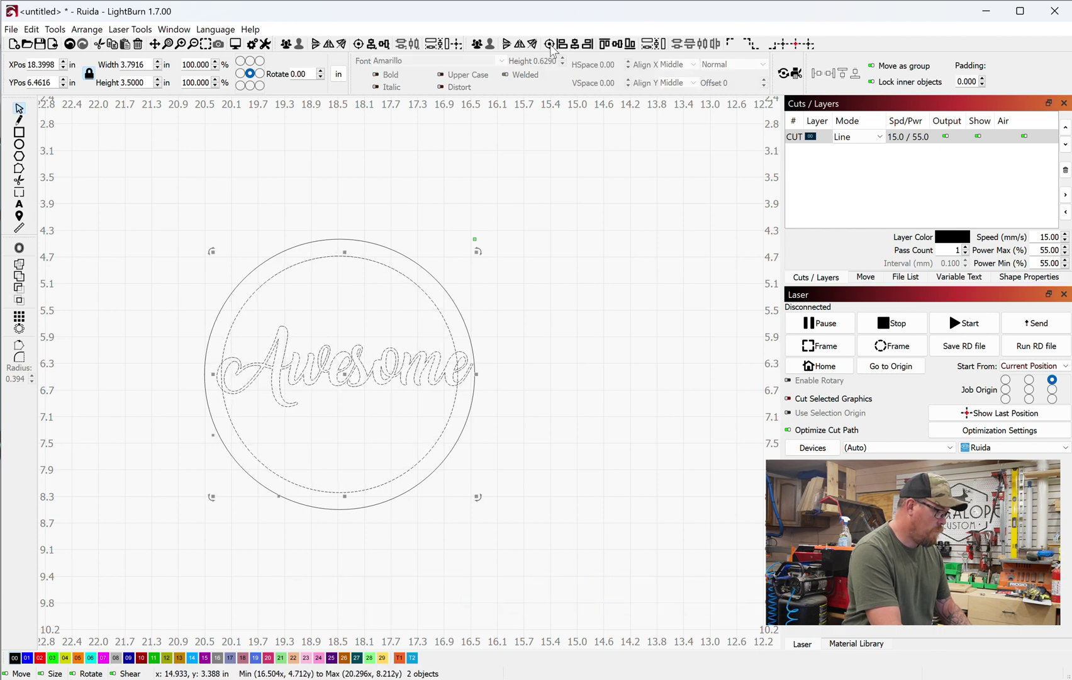
pyautogui.click(267, 365)
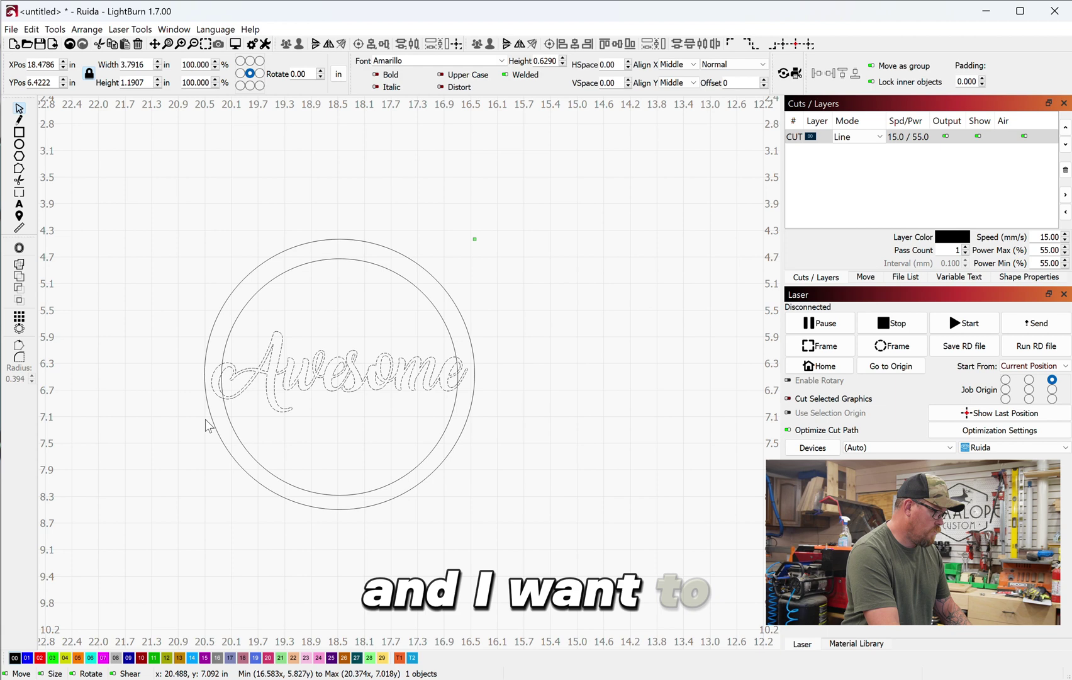
pyautogui.moveTo(206, 419); pyautogui.dragTo(241, 456)
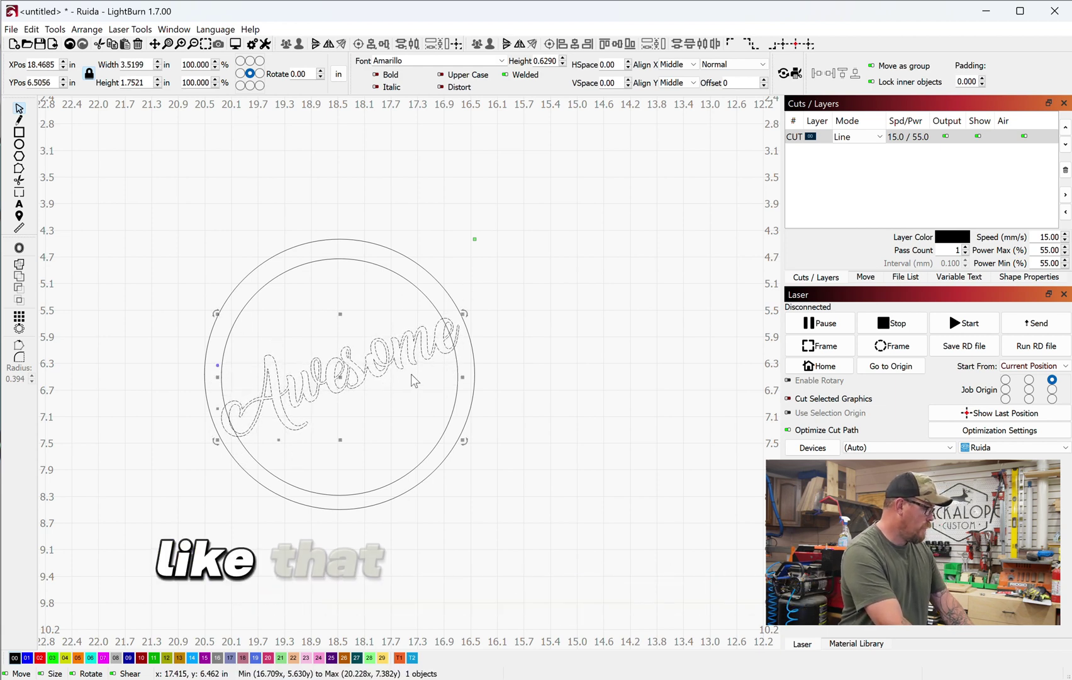
# Step: Set up an Outward offset of 0.125 around the Awesome text
pyautogui.click(18, 249)
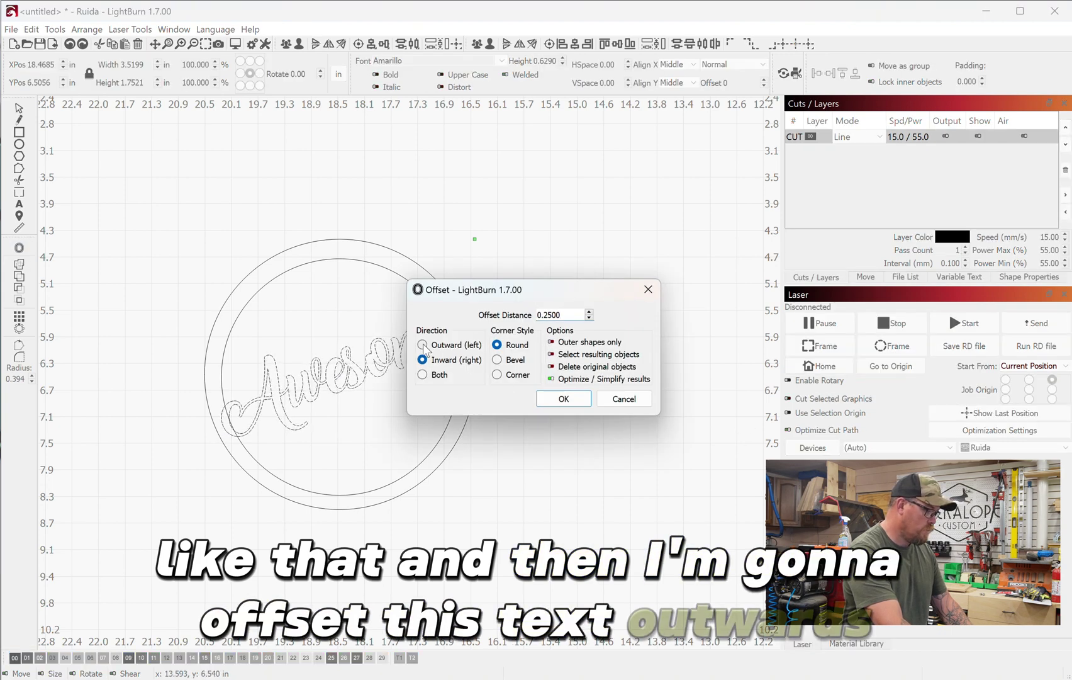
pyautogui.click(449, 345)
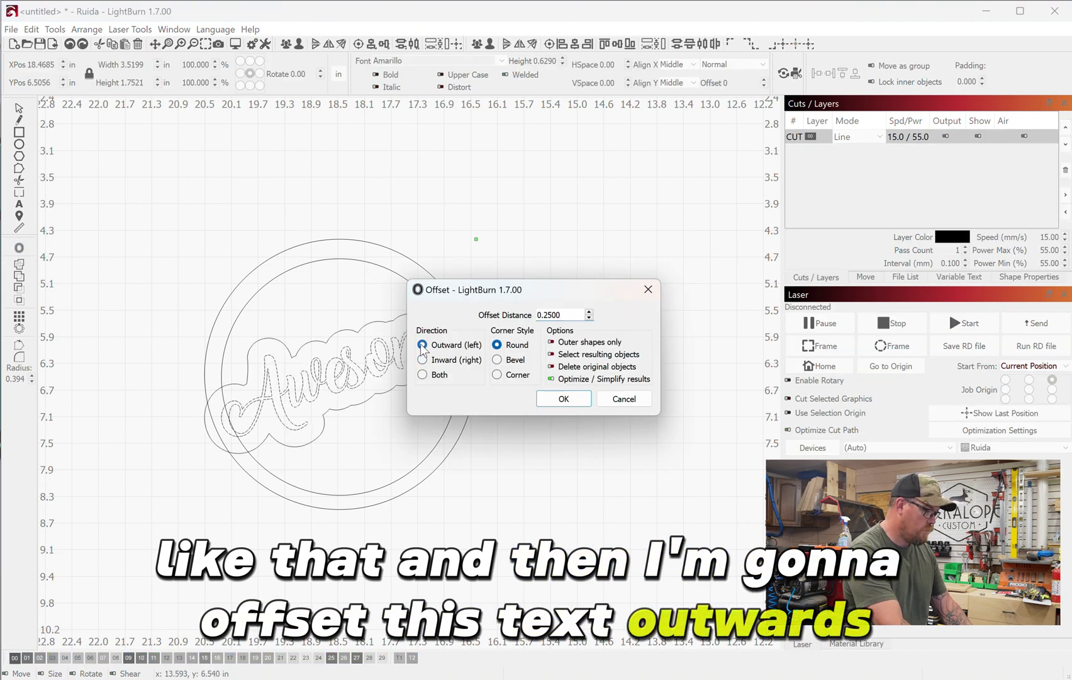
pyautogui.click(590, 318)
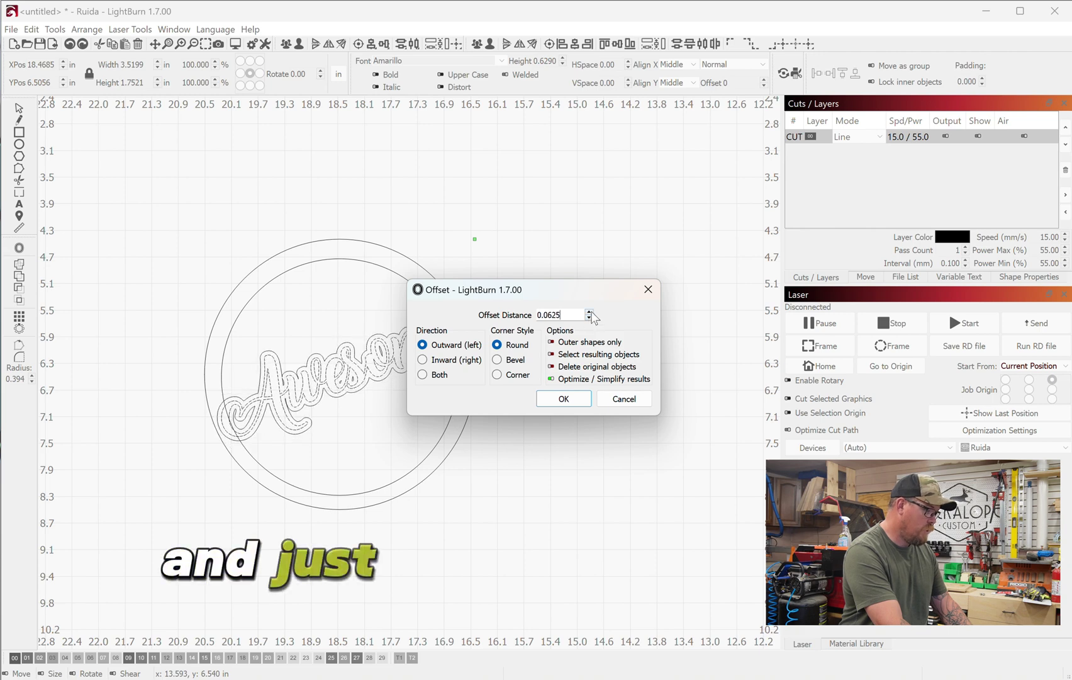
pyautogui.click(590, 312)
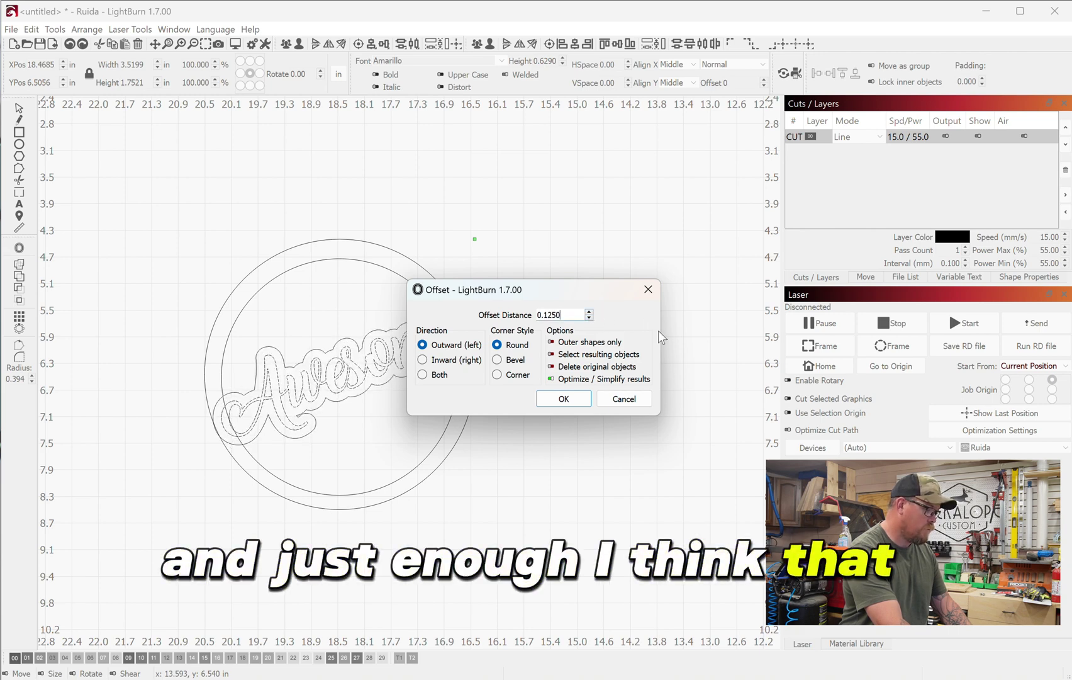
# Step: Apply the 0.125 outline, put the script on the red 02 FILL layer, and hide it
pyautogui.click(564, 398)
pyautogui.scroll(3, 327, 368)
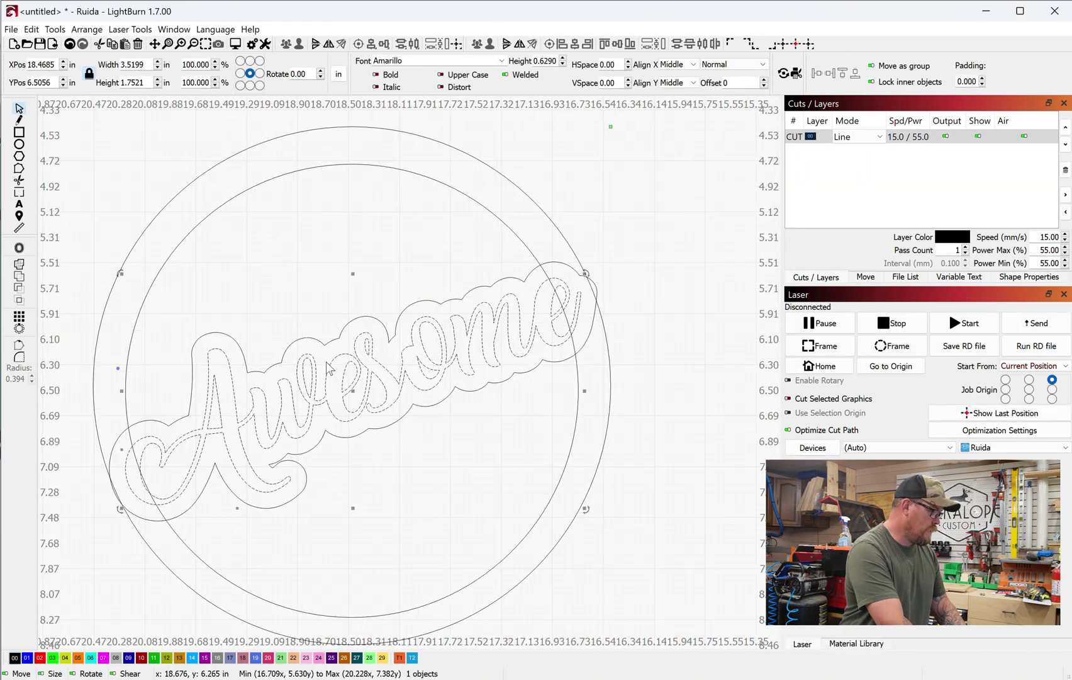
pyautogui.scroll(2, 457, 334)
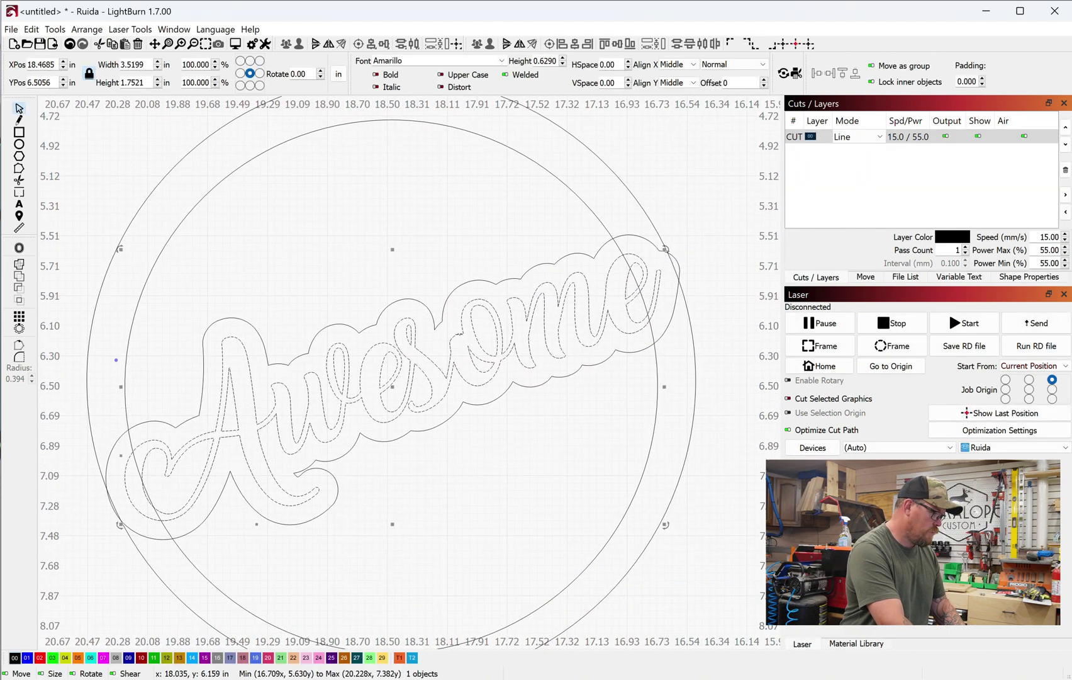
pyautogui.click(40, 658)
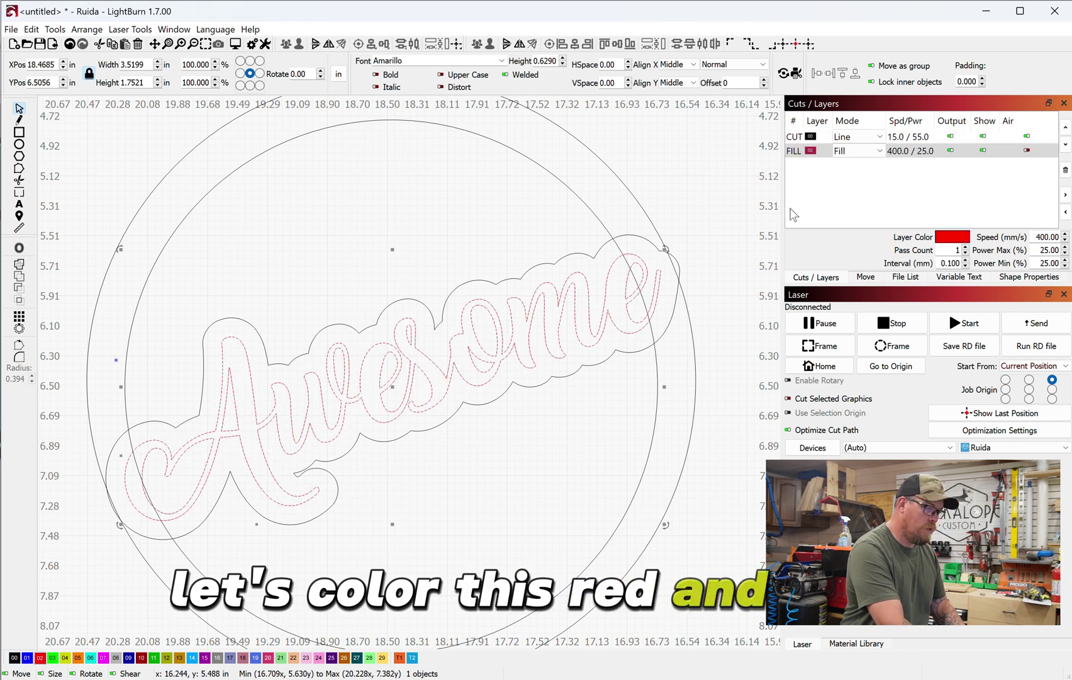
pyautogui.click(983, 150)
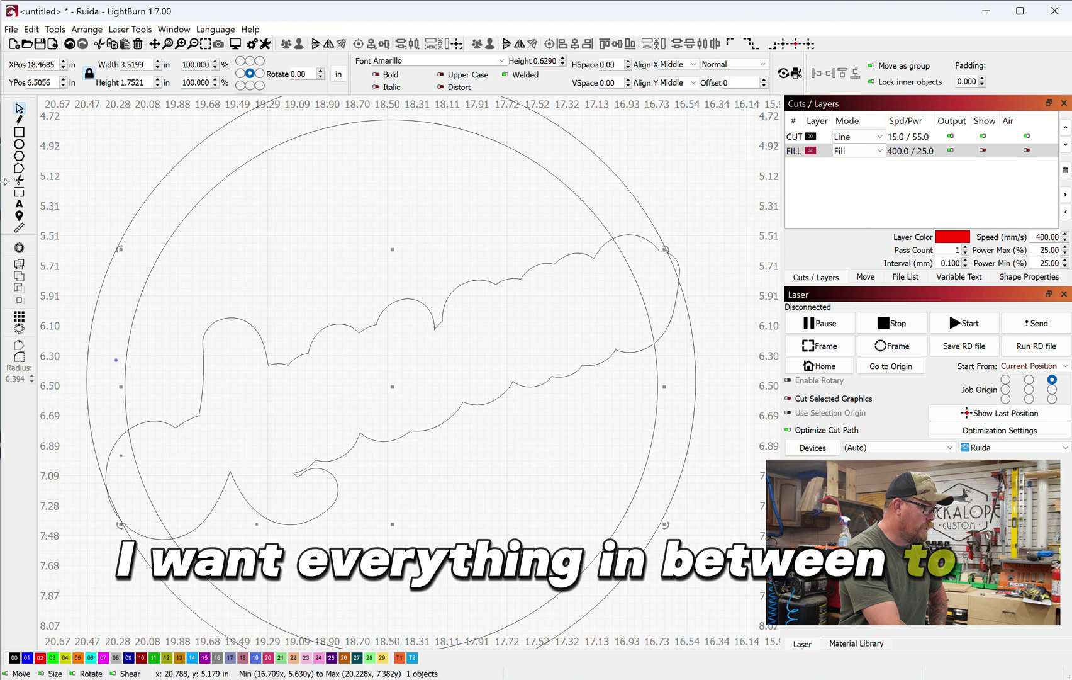
# Step: Trim the overlapping arcs on the outline's right end and the inner ring's left side
pyautogui.click(19, 181)
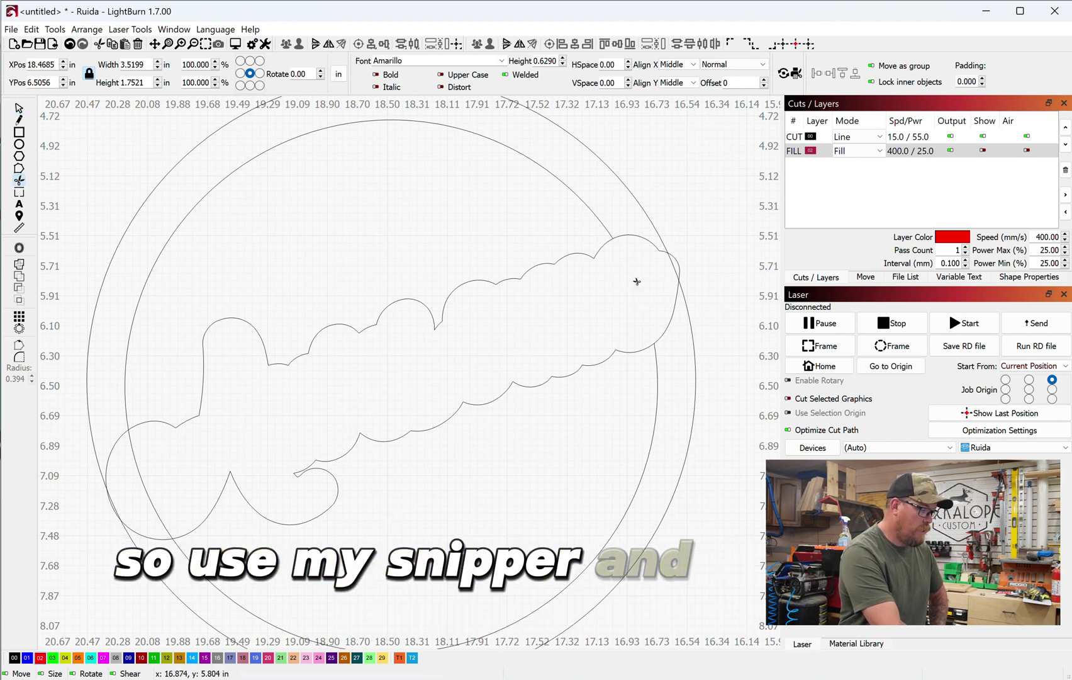
pyautogui.scroll(5, 655, 257)
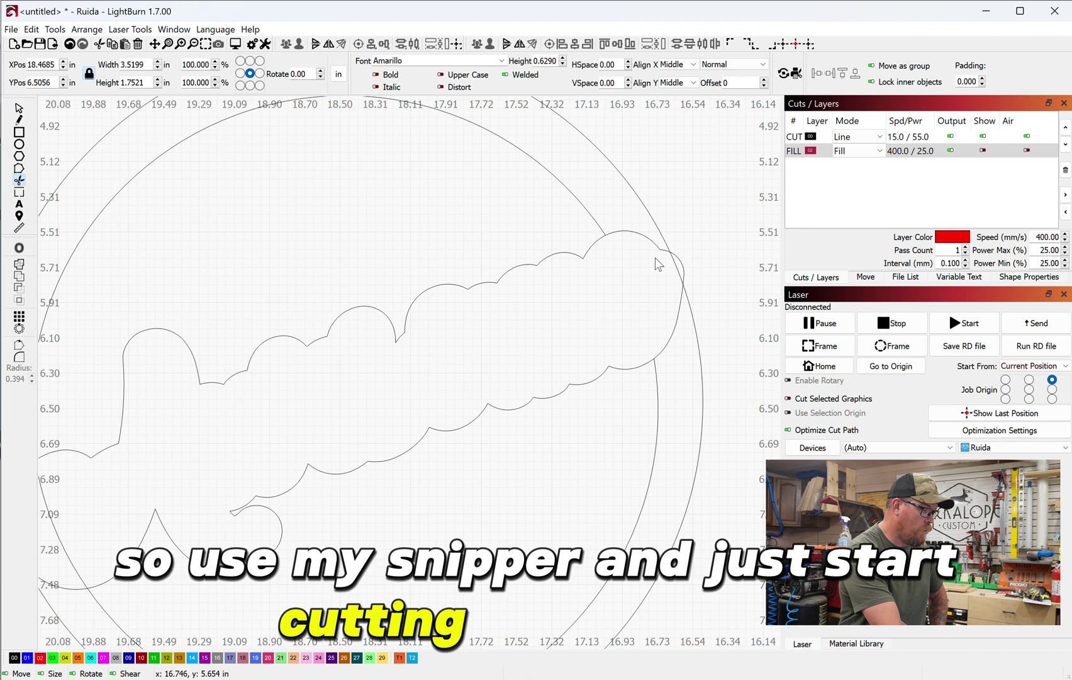
pyautogui.click(641, 222)
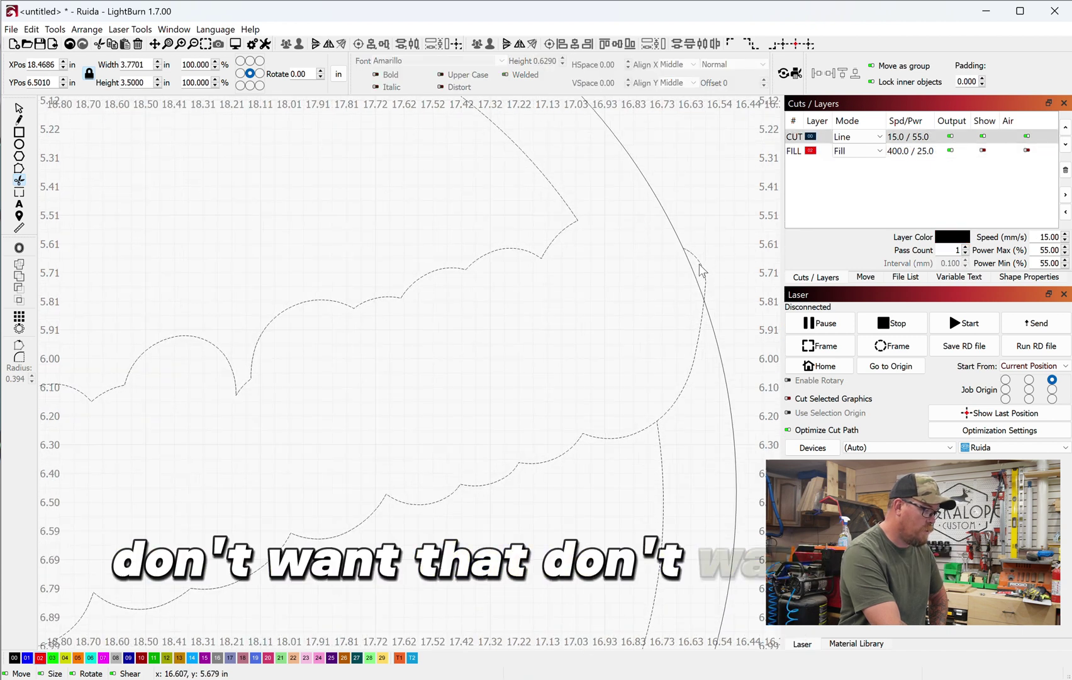
pyautogui.click(694, 372)
pyautogui.scroll(-4, 535, 441)
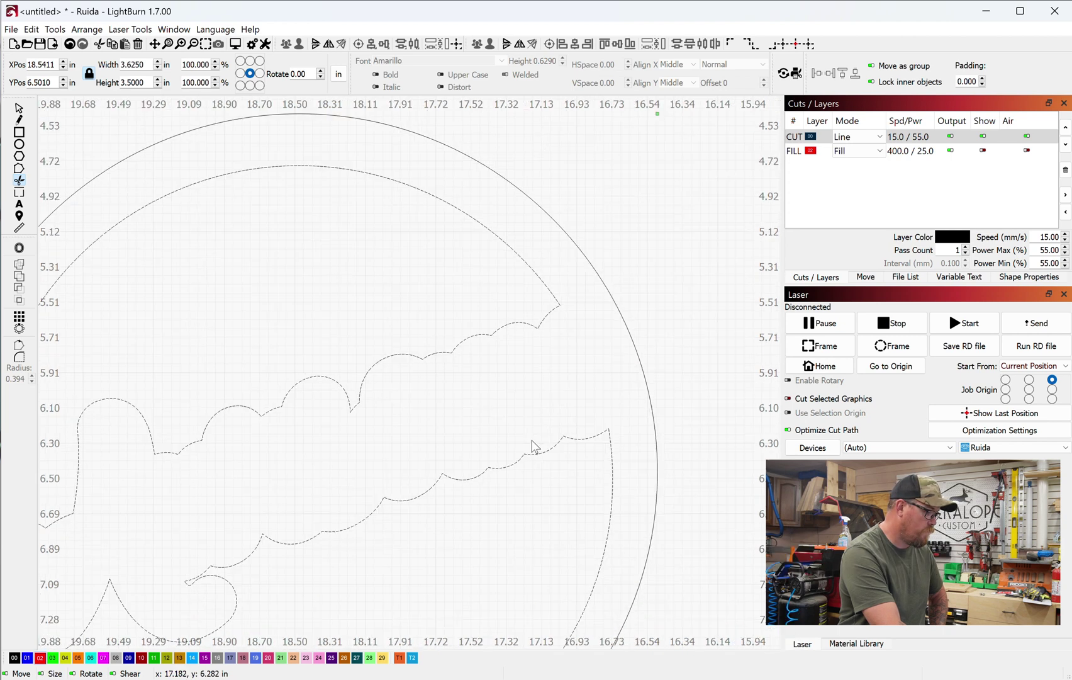
pyautogui.scroll(4, 84, 469)
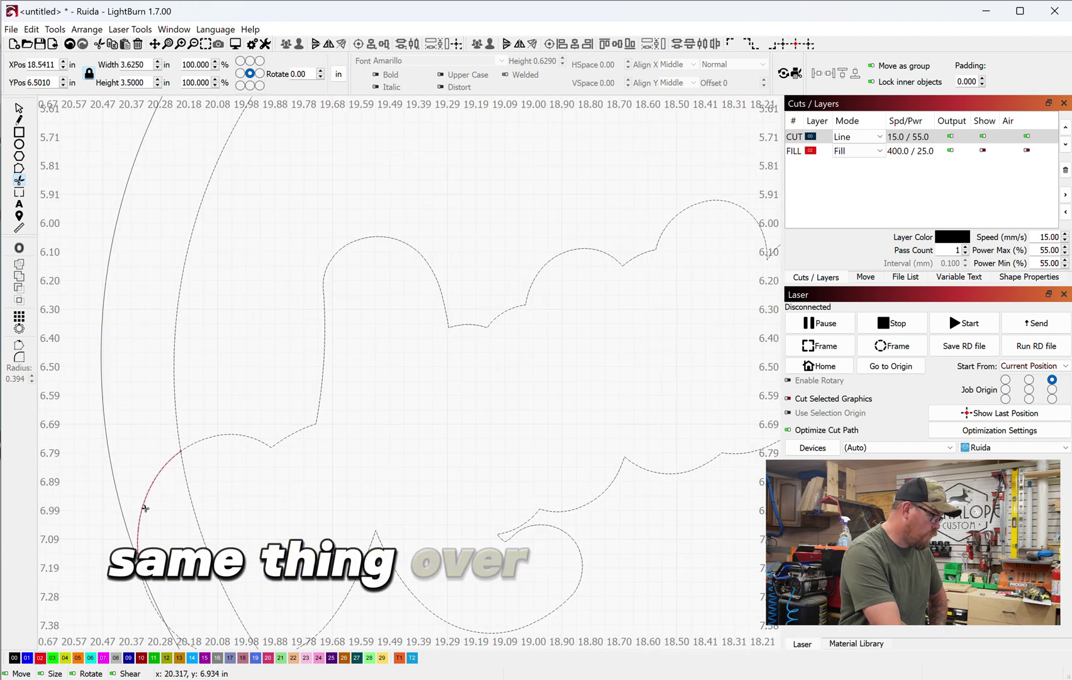
pyautogui.click(192, 511)
pyautogui.scroll(-2, 191, 516)
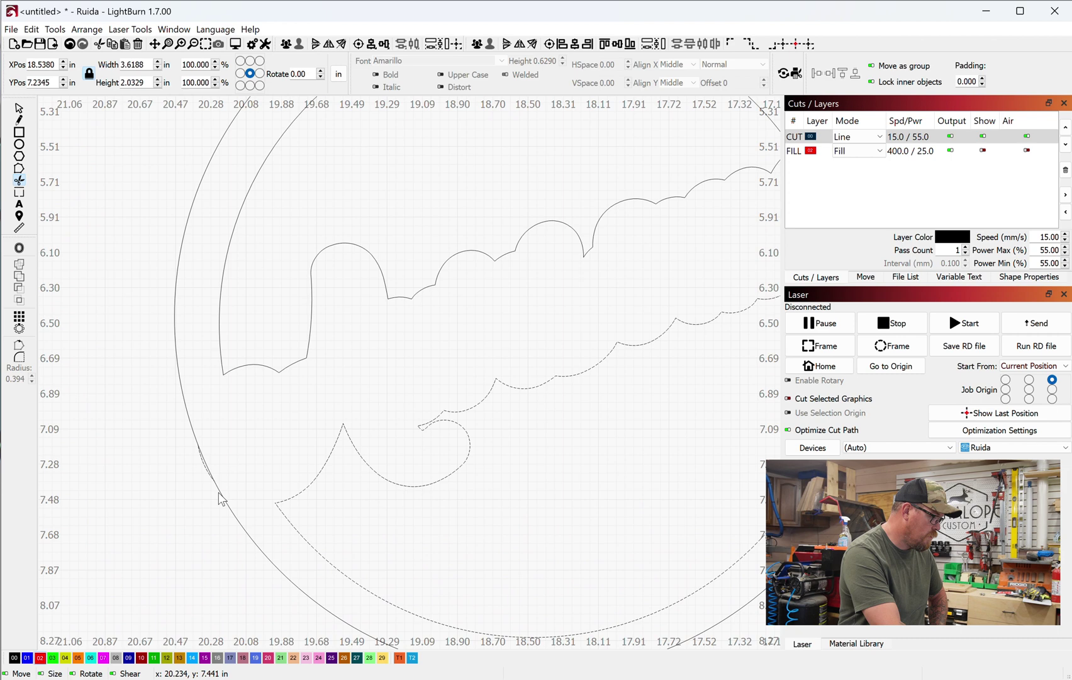
pyautogui.scroll(5, 202, 465)
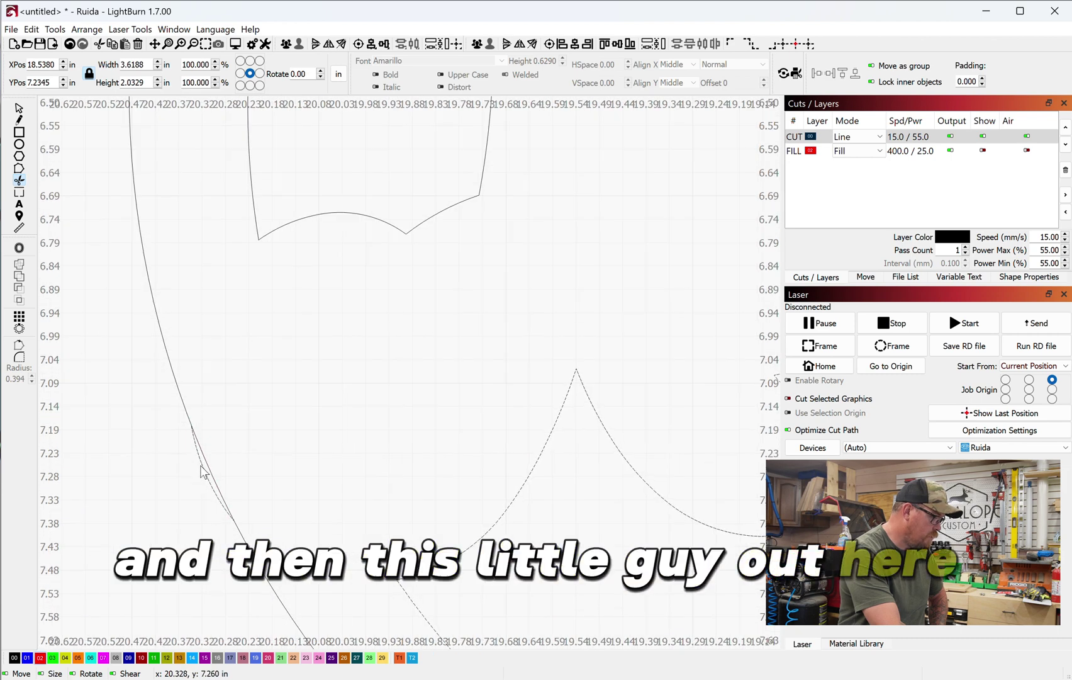
pyautogui.click(203, 466)
pyautogui.scroll(-4, 203, 466)
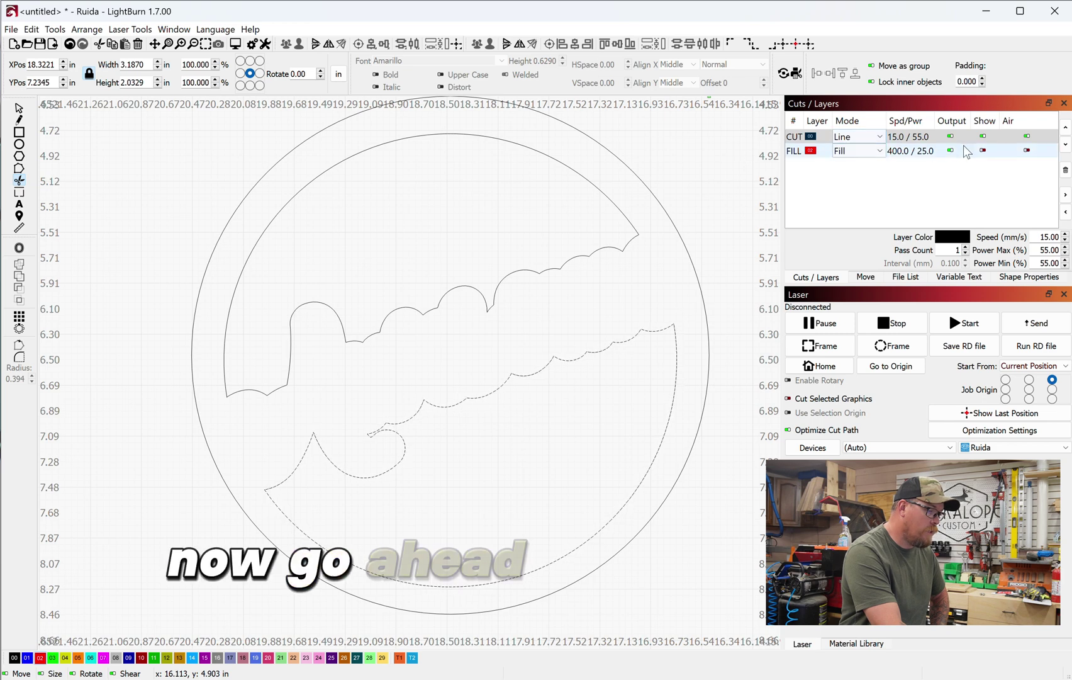
# Step: Show the FILL layer again and review the job preview, estimated at 3:26, before closing it
pyautogui.click(984, 151)
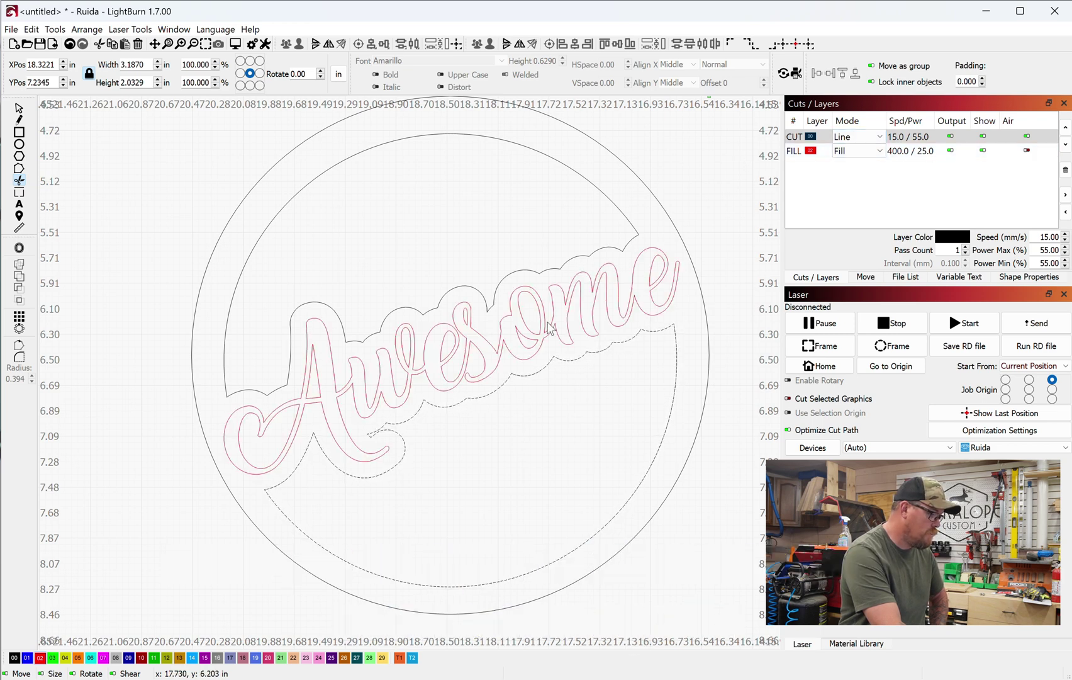
pyautogui.scroll(-3, 449, 255)
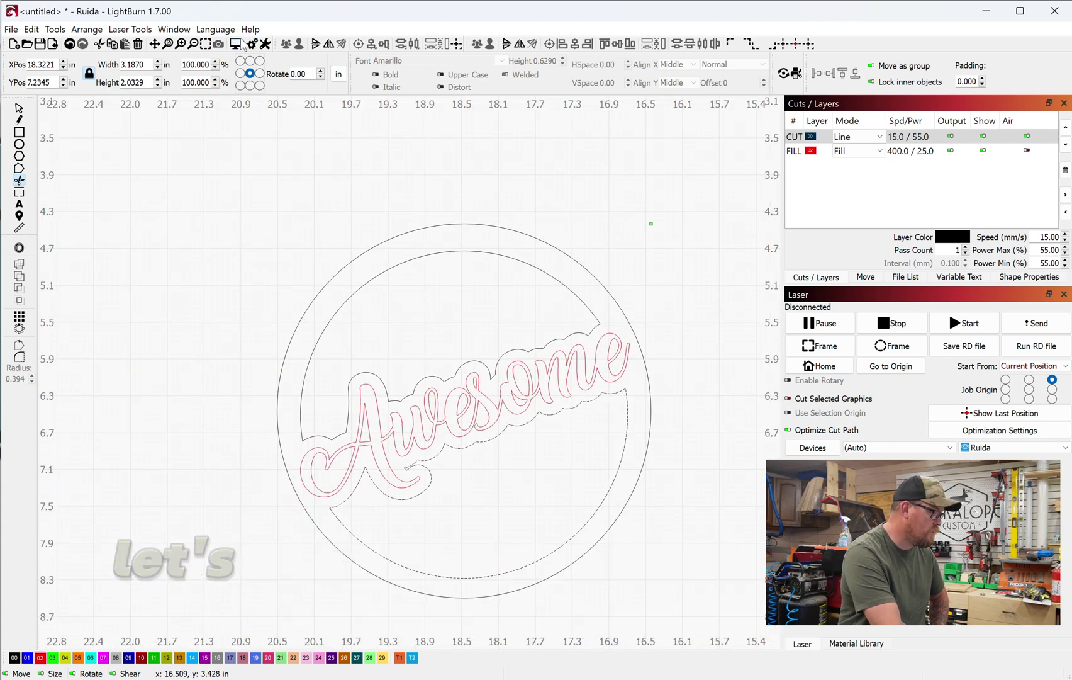
pyautogui.click(235, 44)
pyautogui.scroll(3, 378, 131)
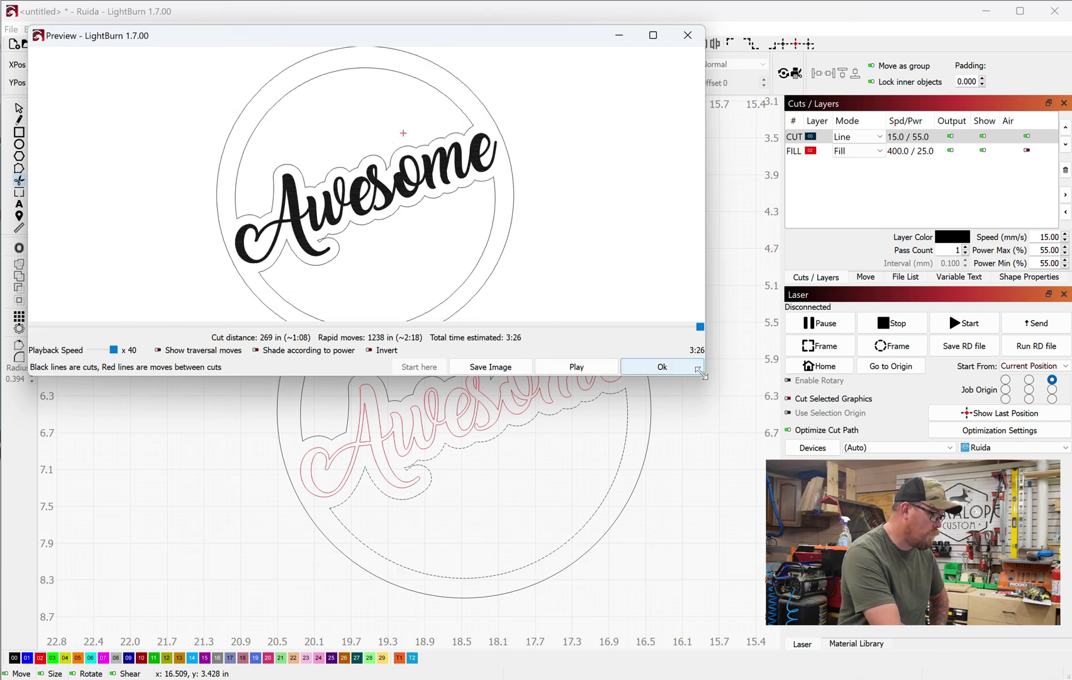
pyautogui.moveTo(703, 376); pyautogui.dragTo(961, 599)
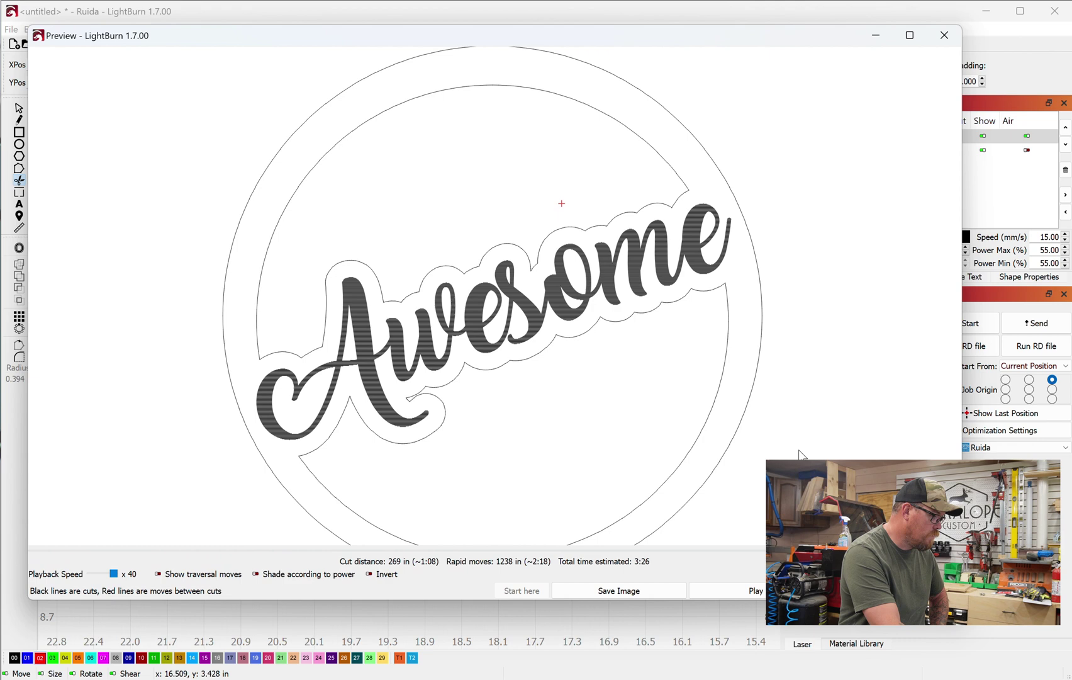
pyautogui.scroll(-1, 801, 451)
pyautogui.scroll(-2, 787, 371)
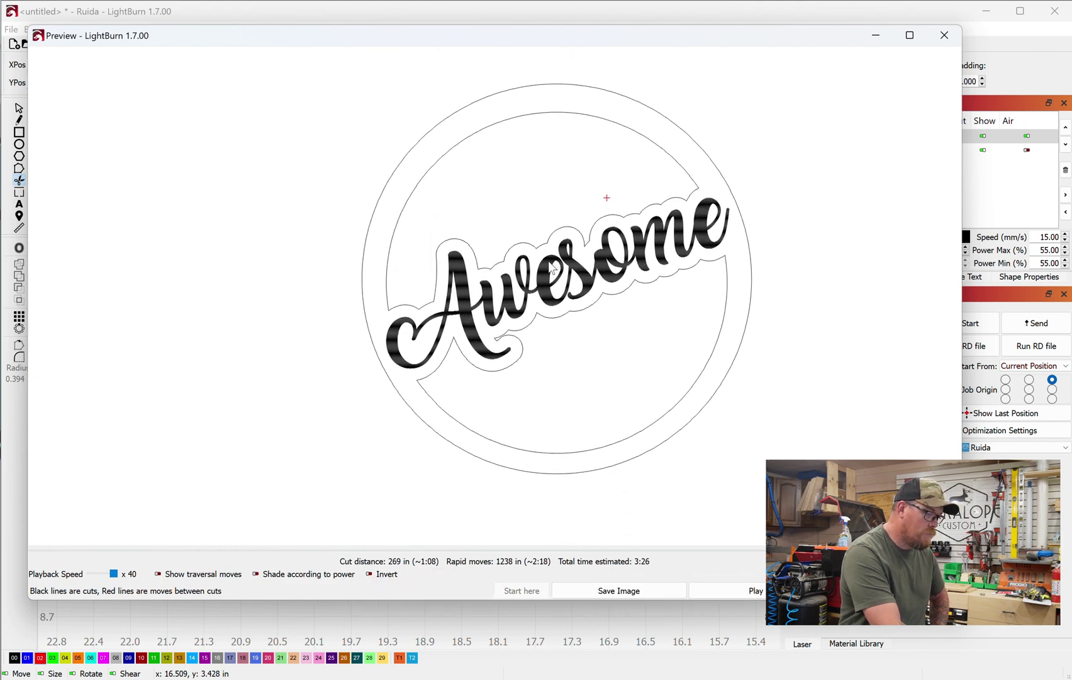
pyautogui.press('Escape')
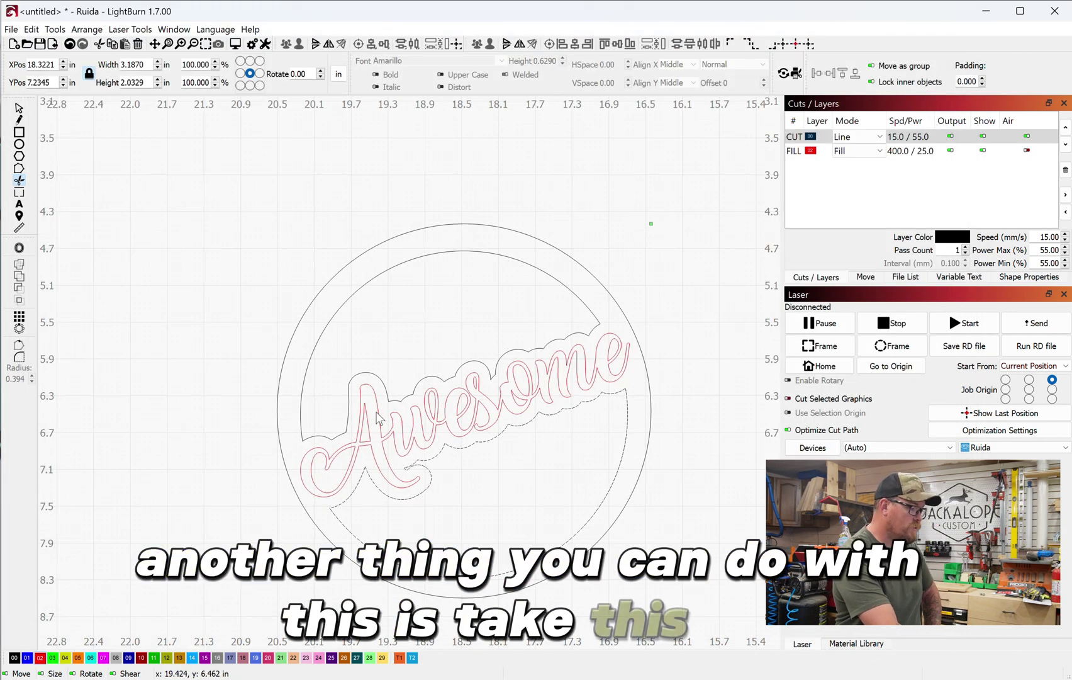
pyautogui.press('Delete')
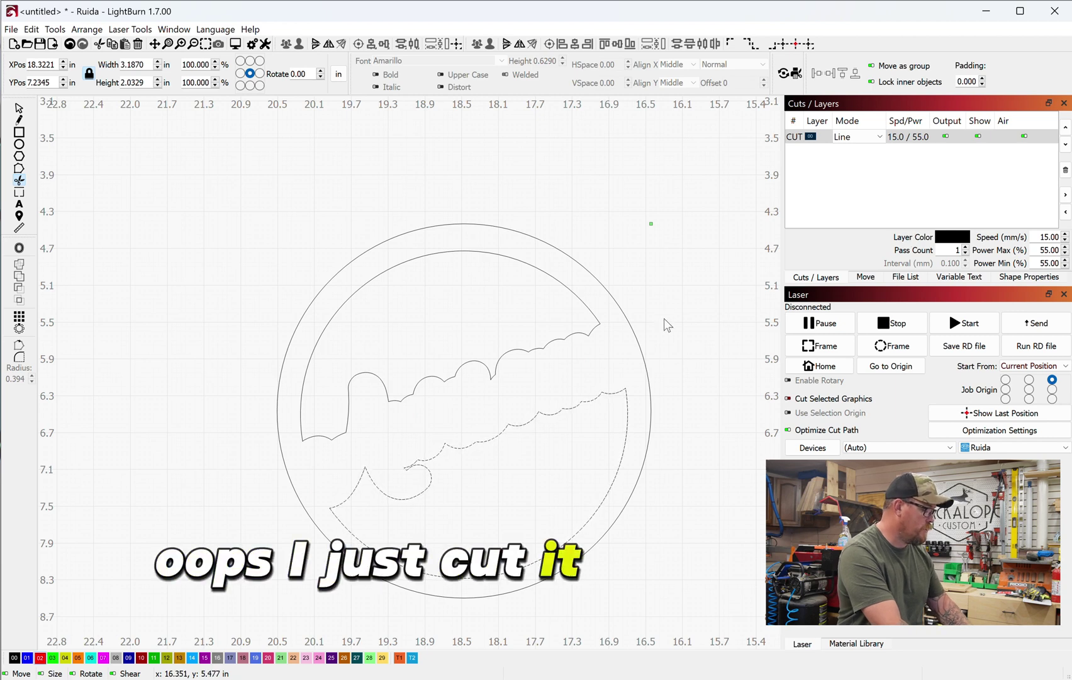
pyautogui.hotkey('ctrl', 'z')
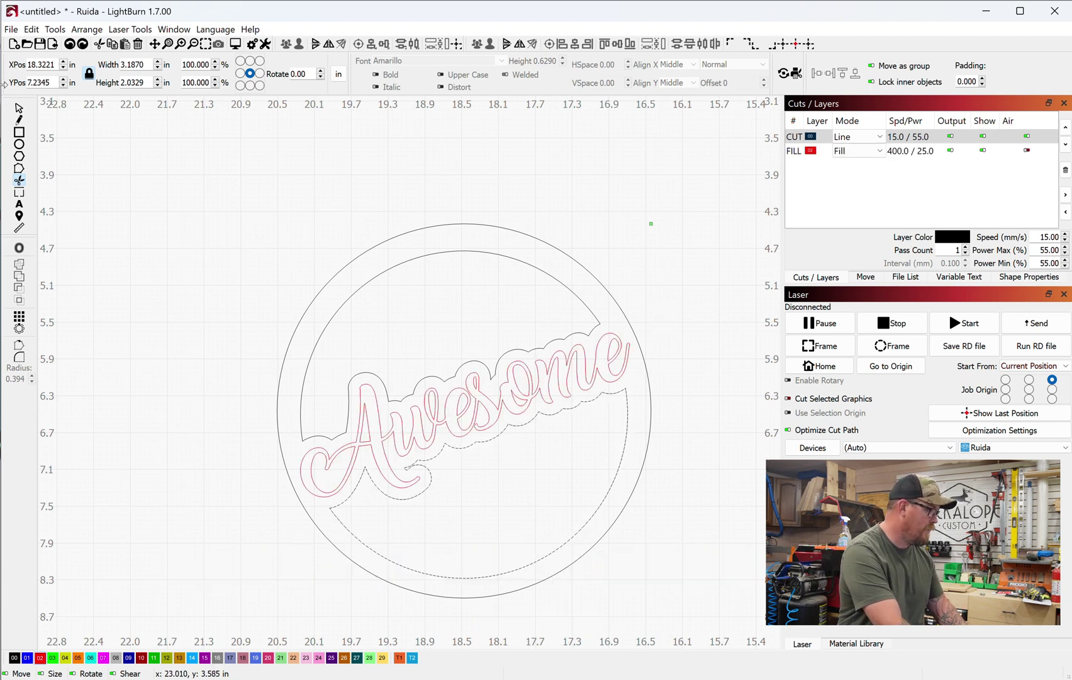
pyautogui.press('Escape')
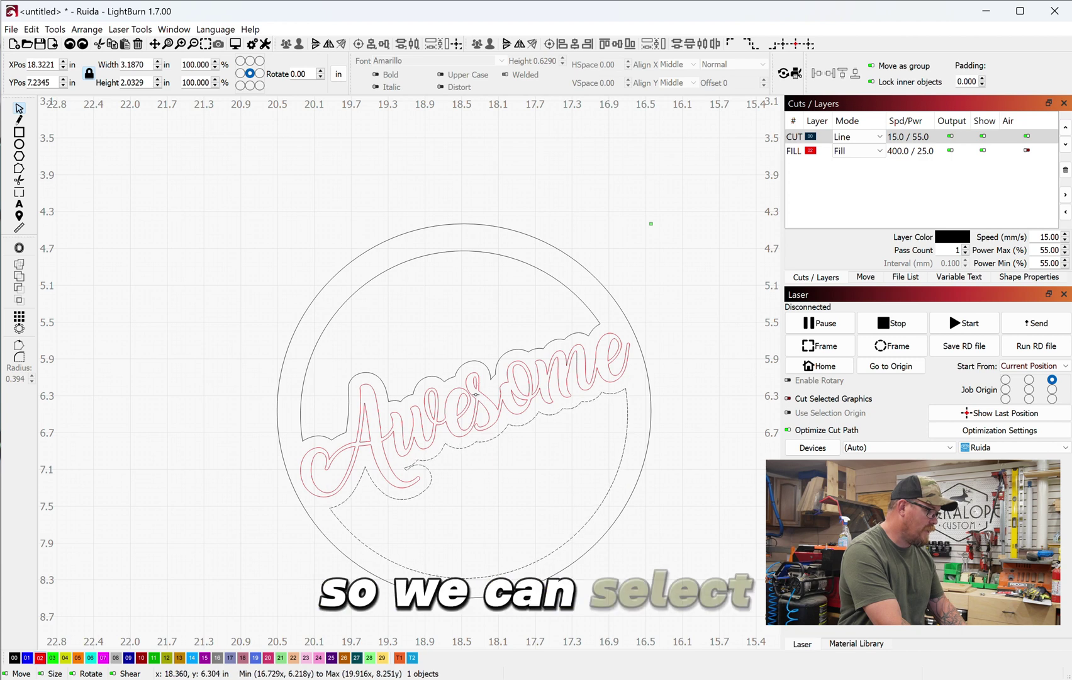
pyautogui.click(483, 394)
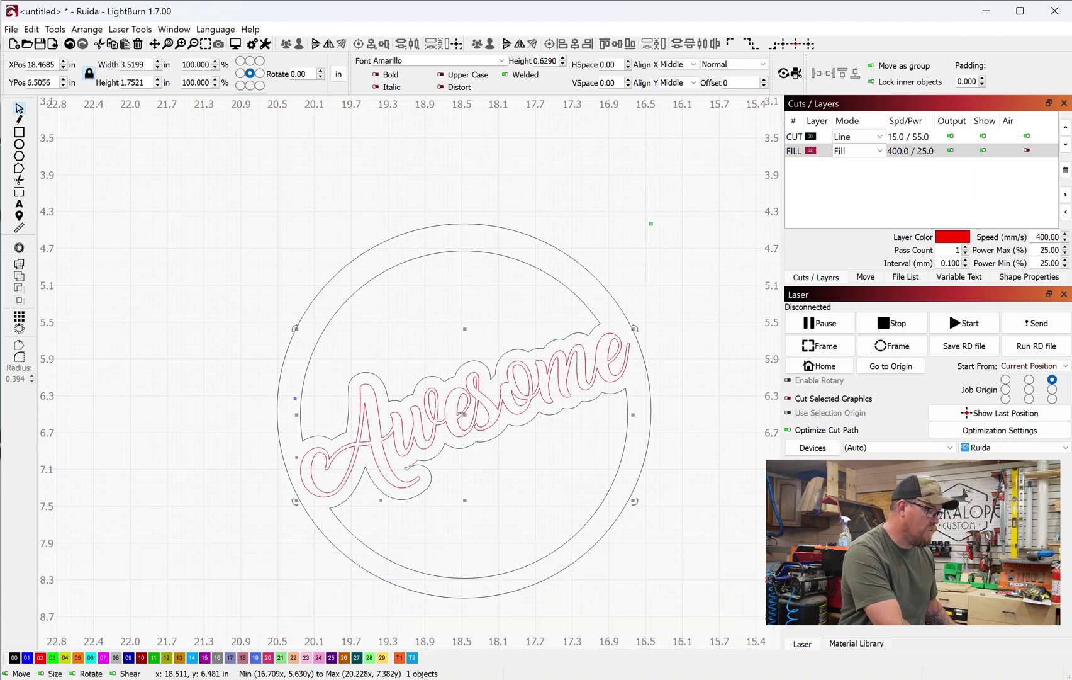
# Step: Duplicate Awesome, move the copy up-left outside the ring, and assign it to the black 00 layer
pyautogui.hotkey('ctrl', 'd')
pyautogui.moveTo(463, 415); pyautogui.dragTo(274, 214)
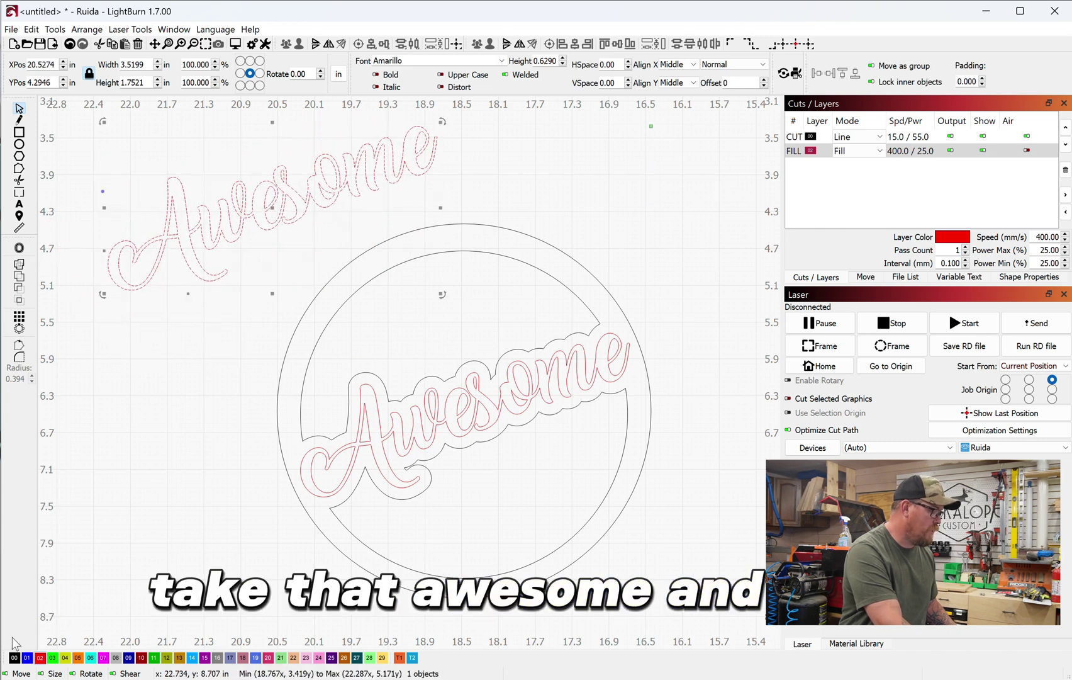
pyautogui.click(14, 657)
pyautogui.scroll(-3, 188, 378)
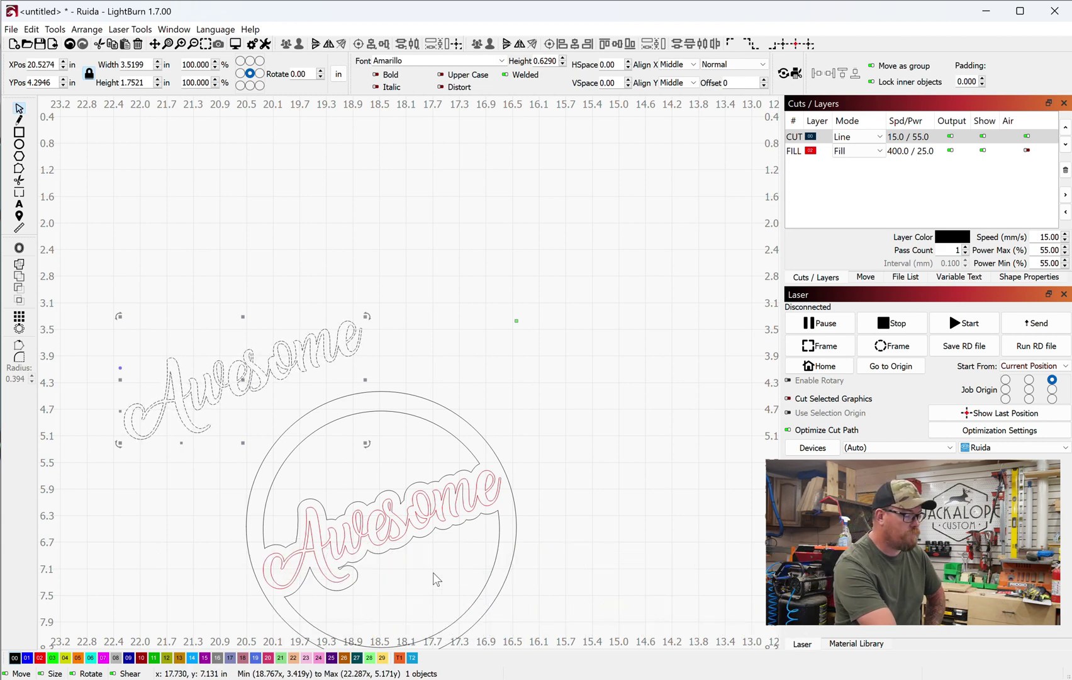
pyautogui.scroll(2, 434, 490)
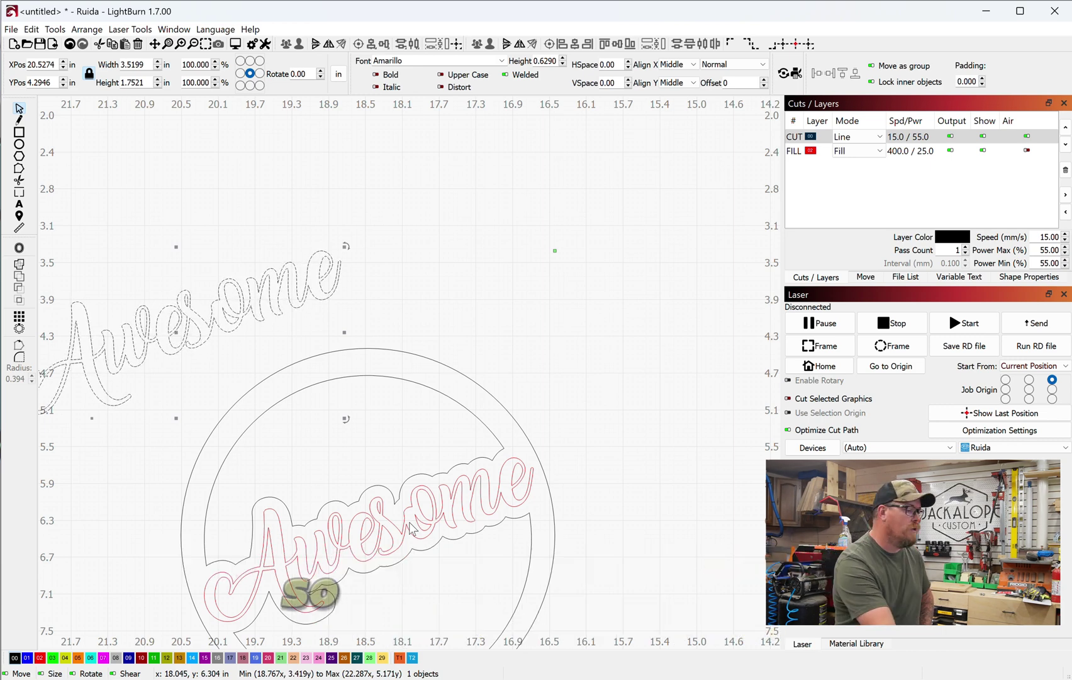
pyautogui.scroll(-2, 570, 423)
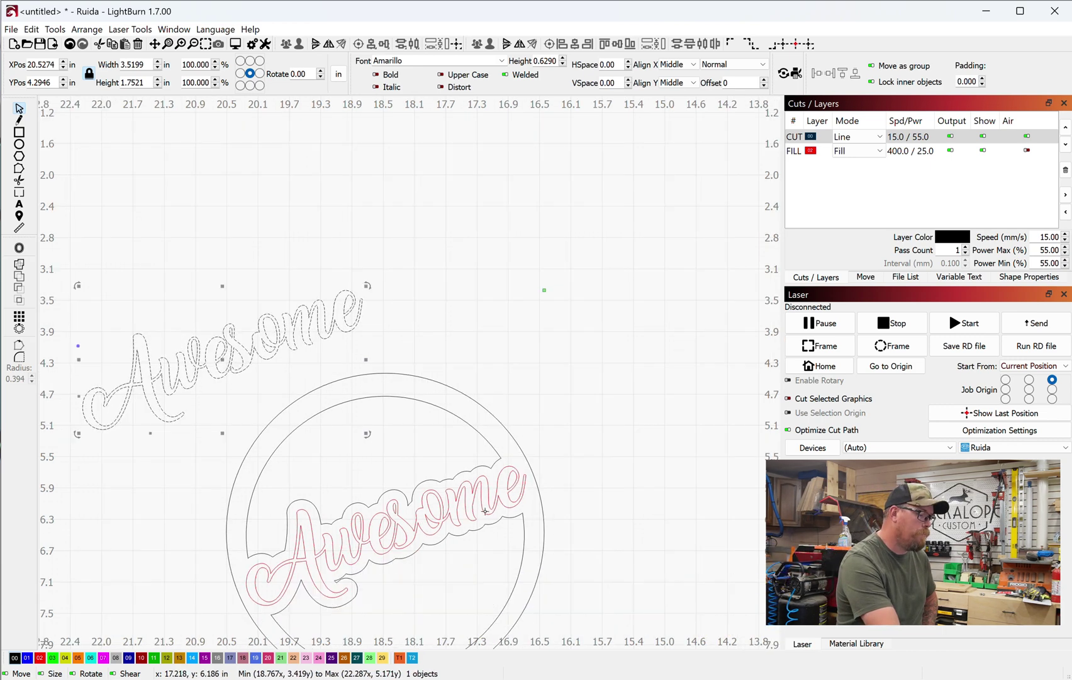